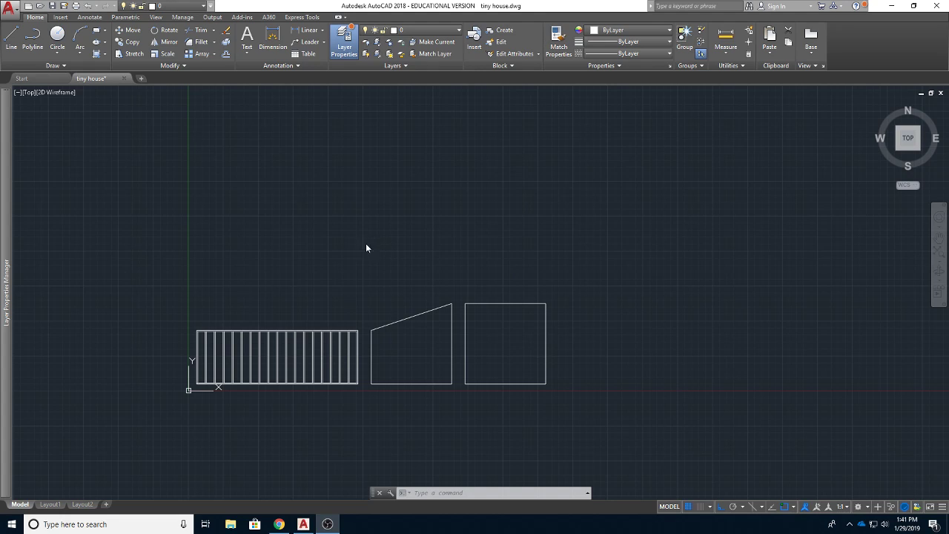
- Zoom and pan to enlarge the stair-frame and wall drawings, then open the application menu
scroll(368, 356, "up", 2)
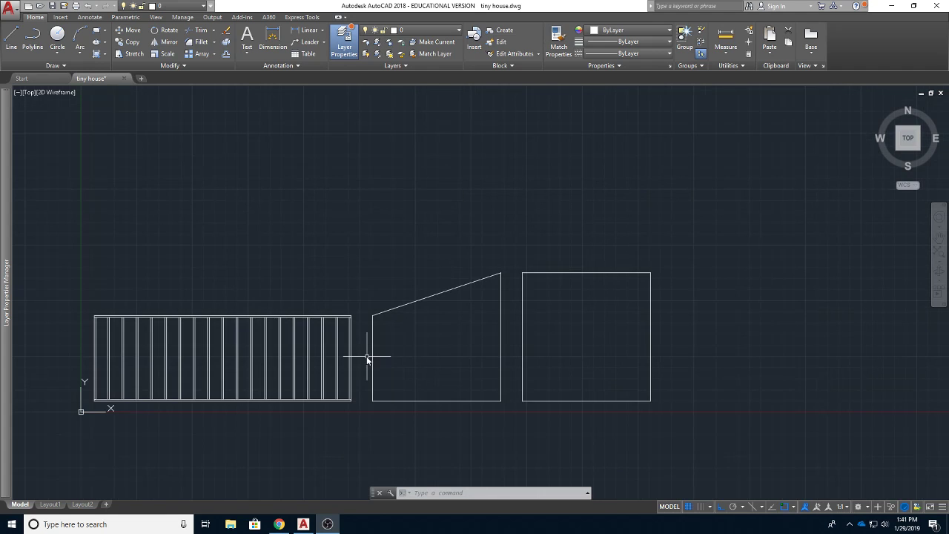
mouse_move(364, 356)
middle_mouse_down()
mouse_move(428, 379)
mouse_move(430, 364)
middle_mouse_up()
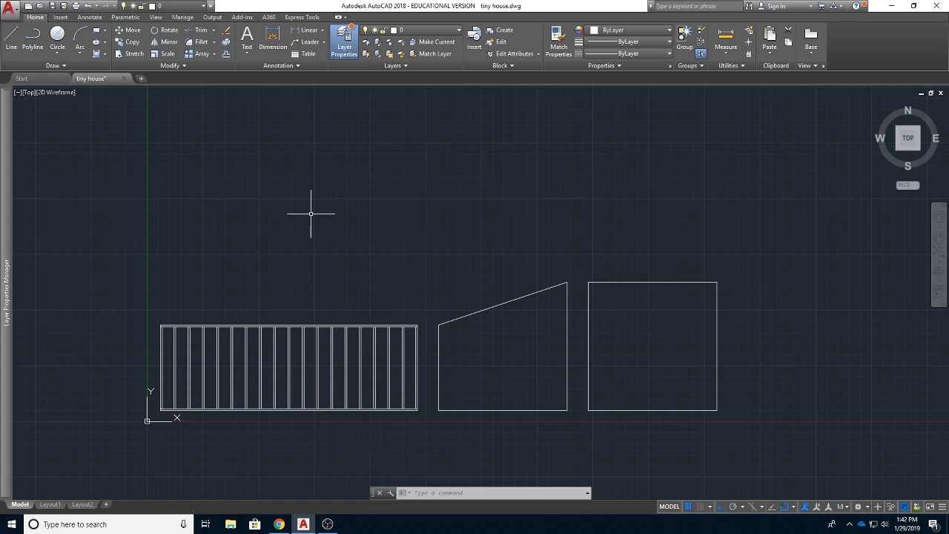
left_click(15, 12)
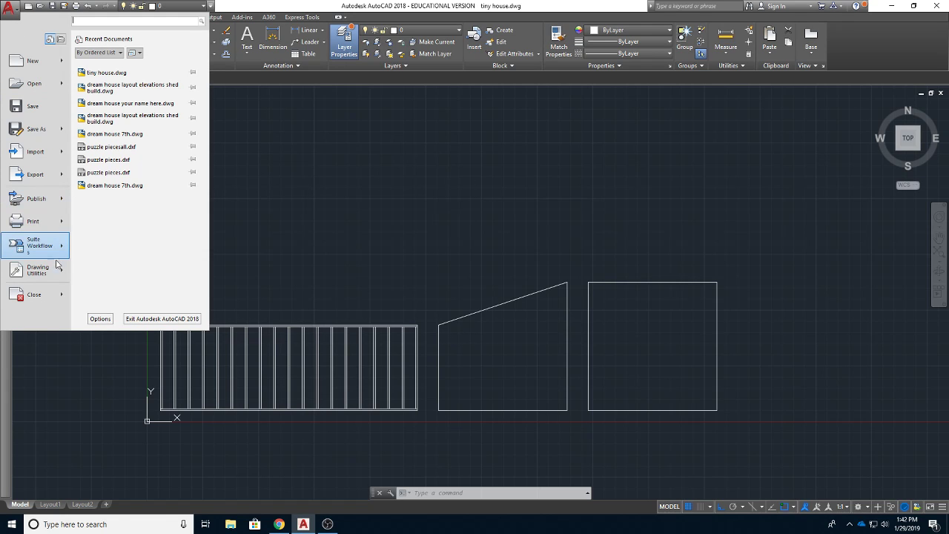
- Launch the Units command from Drawing Utilities in the application menu
mouse_move(45, 277)
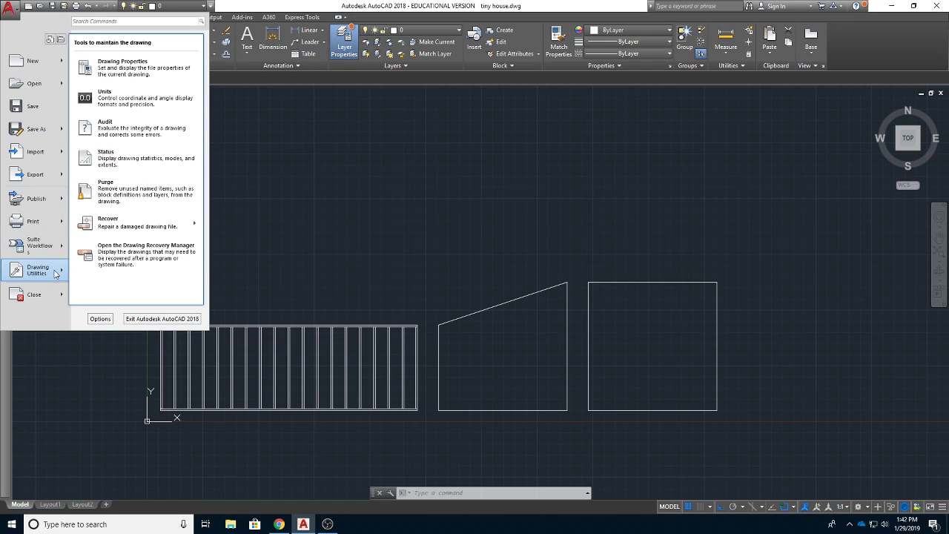
left_click(112, 102)
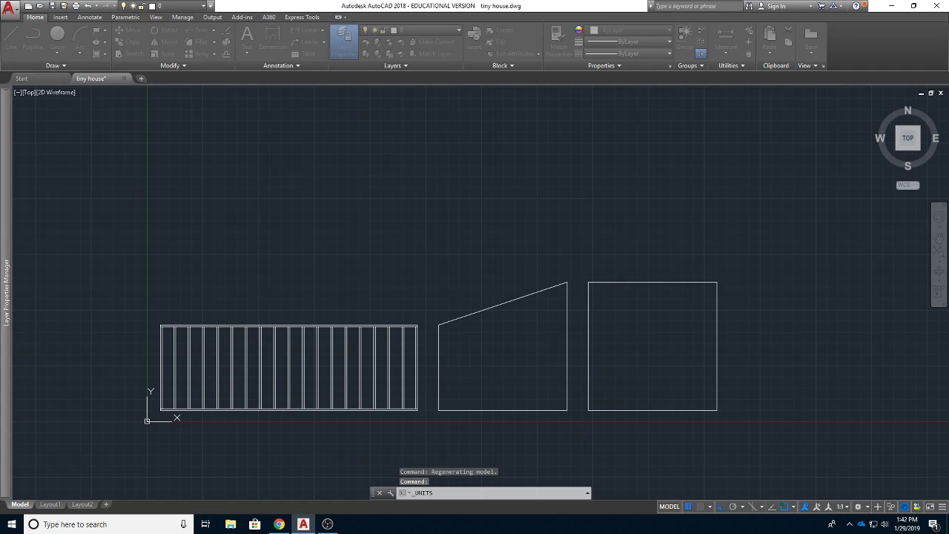
- Keep Architectural length units at 1/16" precision with Inches scale, and close Drawing Units
mouse_move(689, 198)
left_mouse_down()
mouse_move(581, 156)
mouse_move(808, 125)
mouse_move(829, 111)
mouse_move(702, 130)
left_mouse_up()
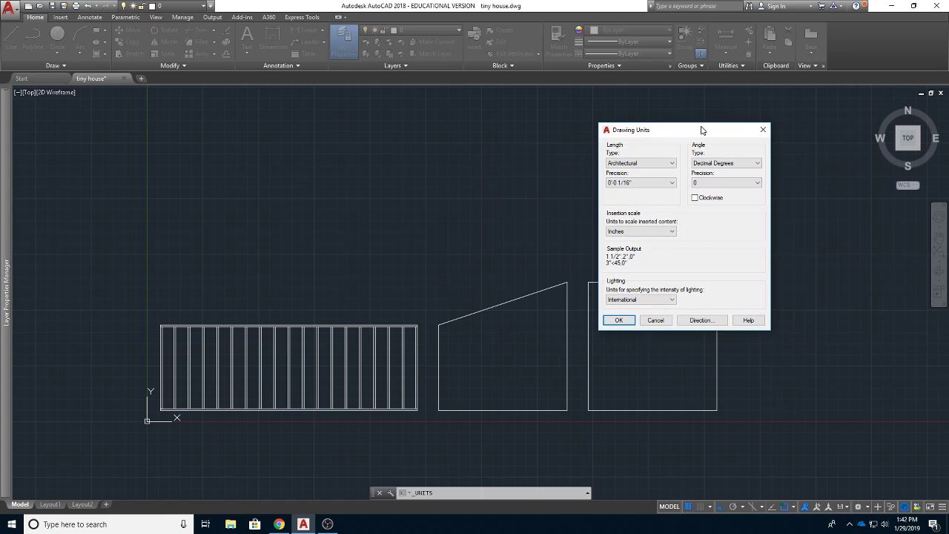
left_click(656, 163)
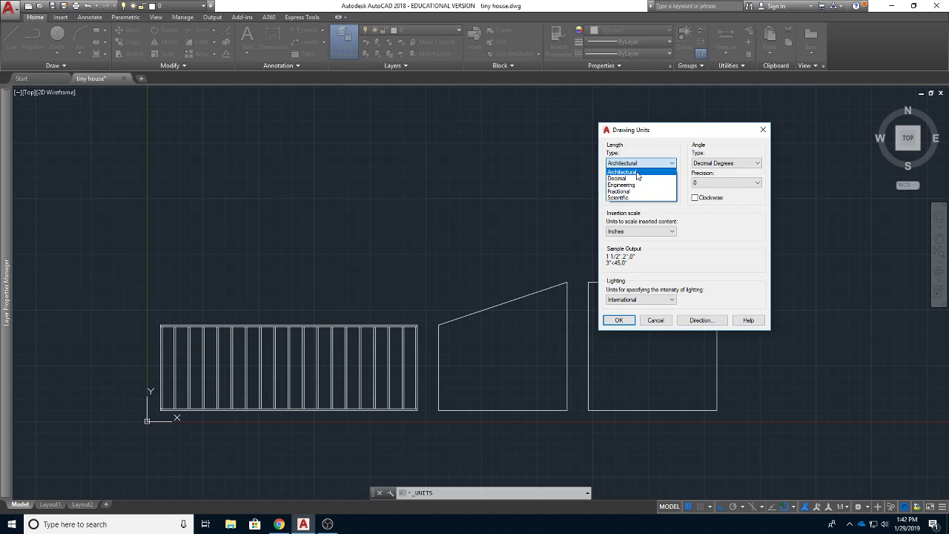
left_click(637, 173)
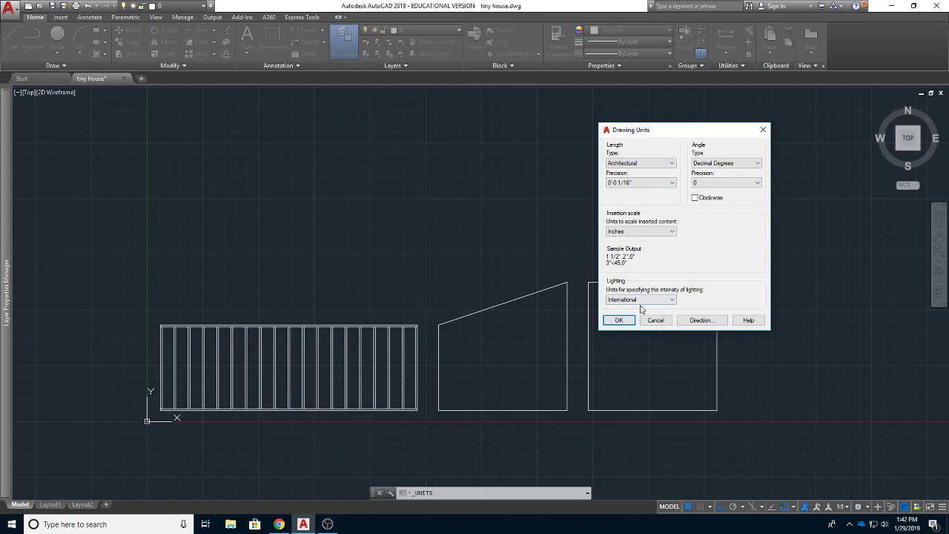
left_click(619, 321)
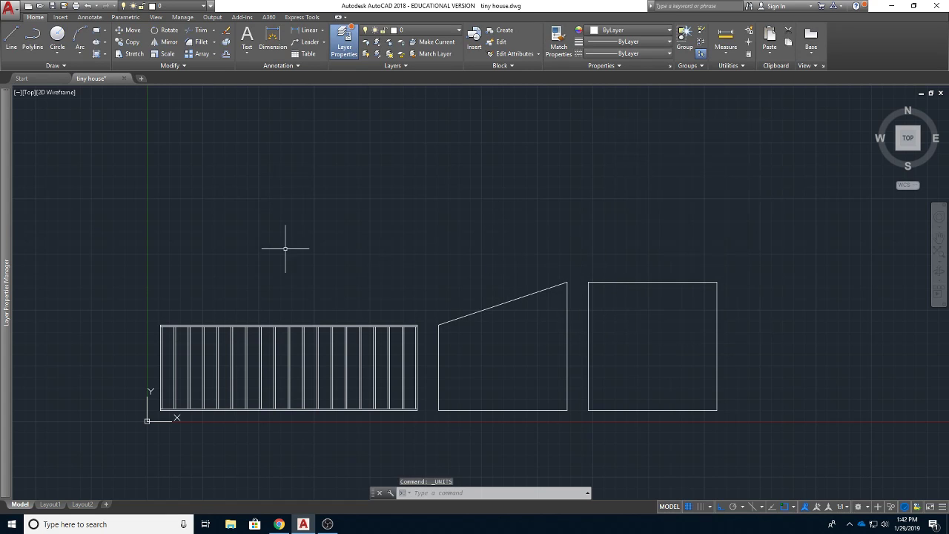
- Start a line in empty space beside the frames, placing its first point at lower left
middle_click_drag(252, 217, 264, 239)
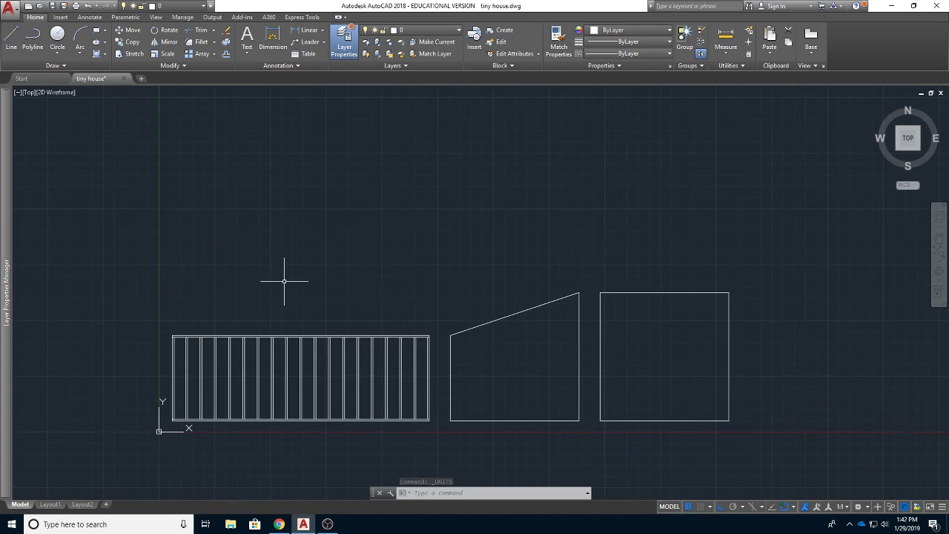
scroll(304, 364, "up", 2)
middle_click_drag(304, 365, 313, 307)
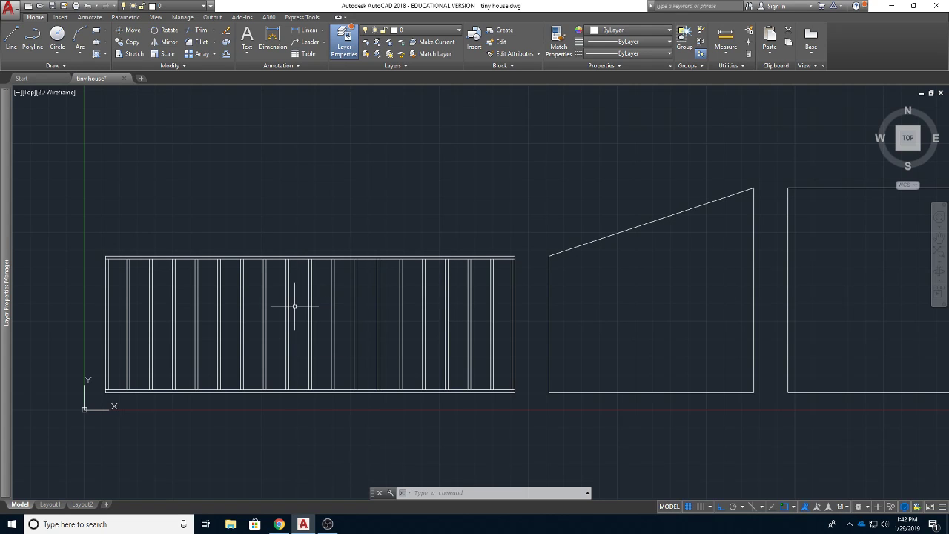
middle_click_drag(367, 329, 372, 450)
left_click(11, 37)
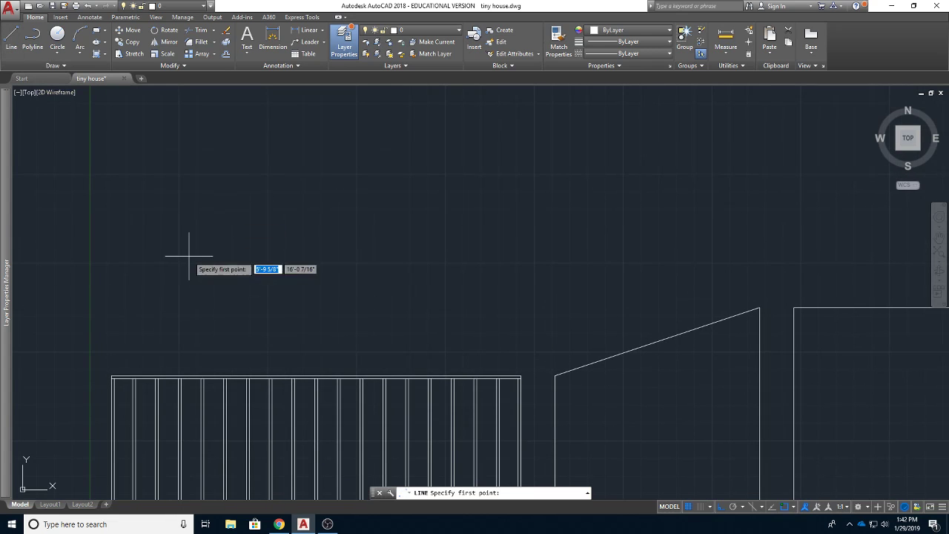
scroll(195, 254, "down", 4)
middle_click_drag(193, 259, 209, 417)
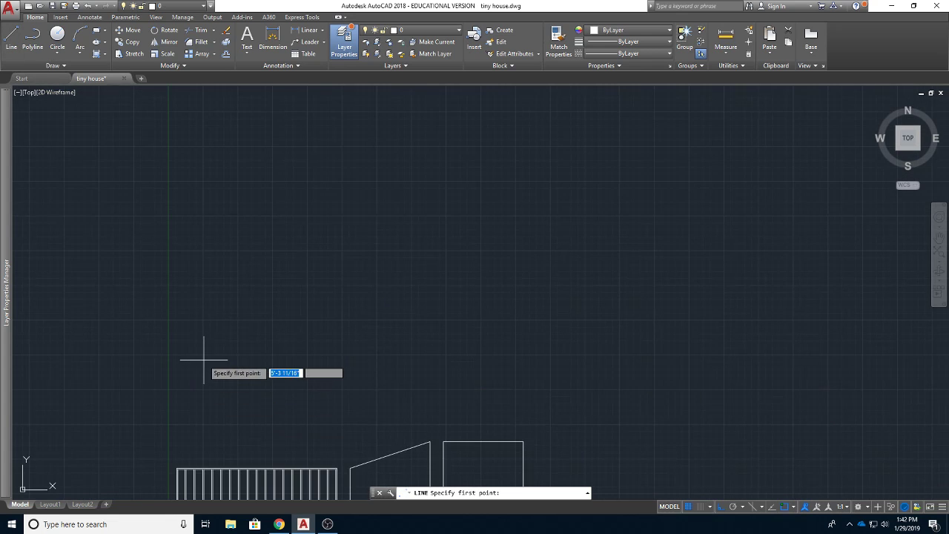
scroll(205, 361, "up", 2)
middle_click_drag(229, 375, 221, 383)
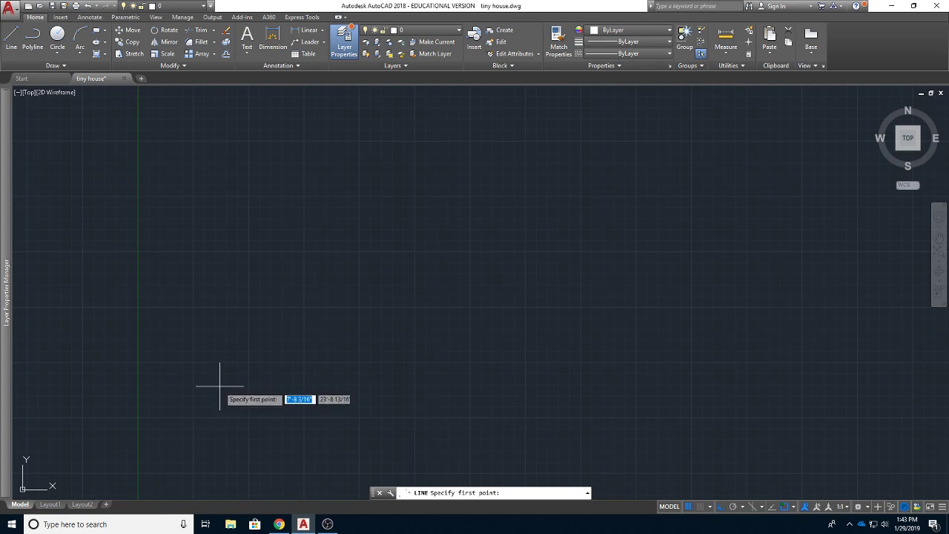
left_click(196, 422)
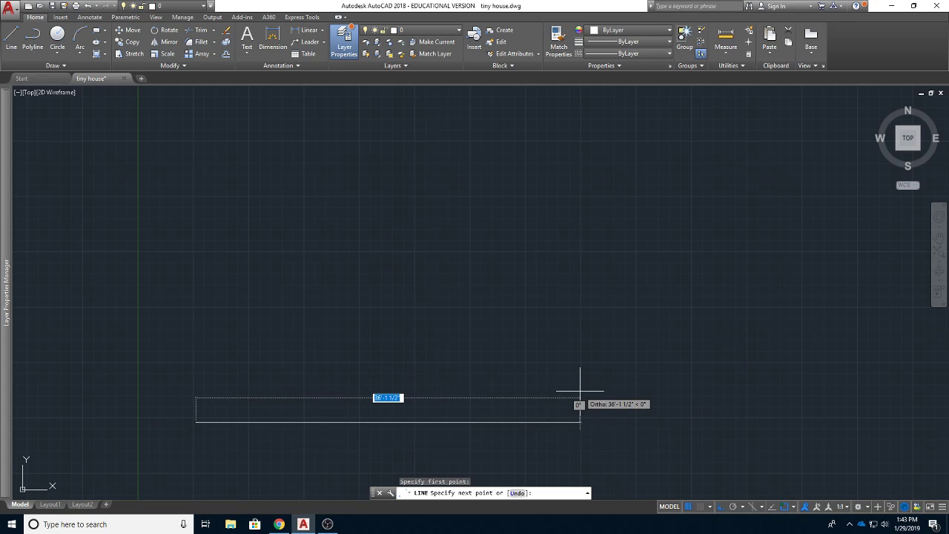
- Draw a closed 24' by 8' line rectangle, ending back at the start point
type("24")
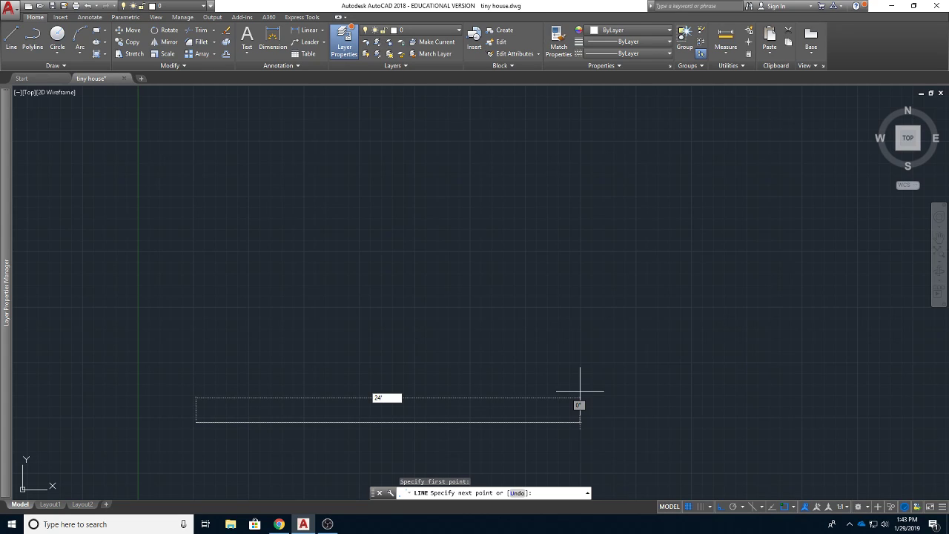
key("Return")
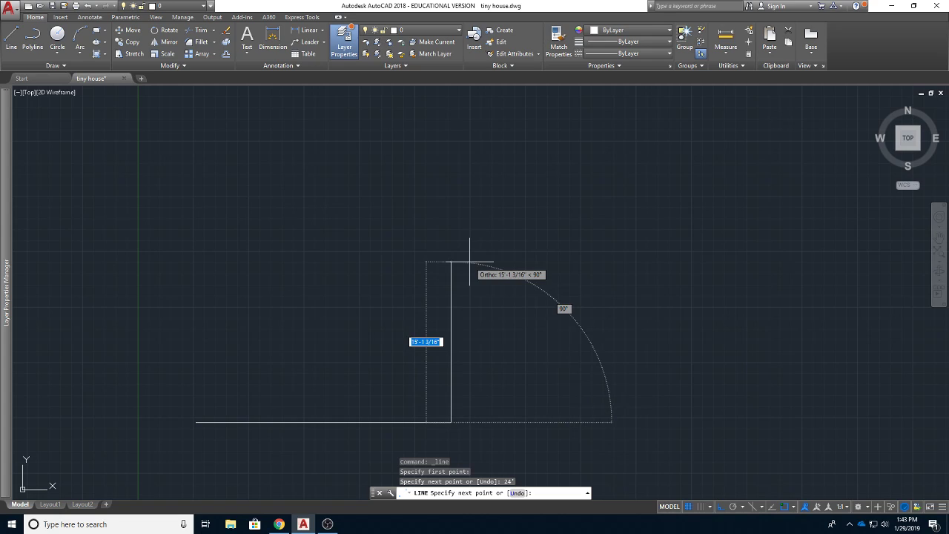
type("8")
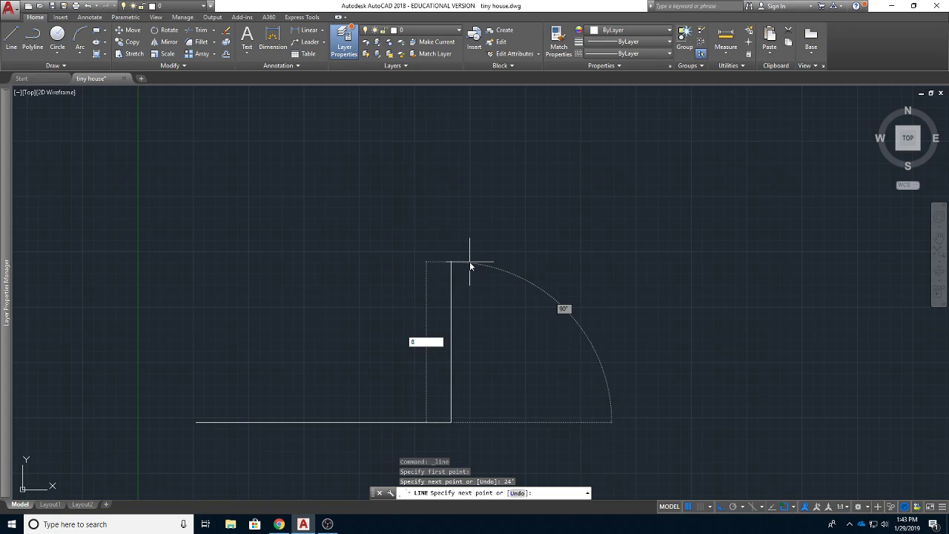
type("'")
key("Return")
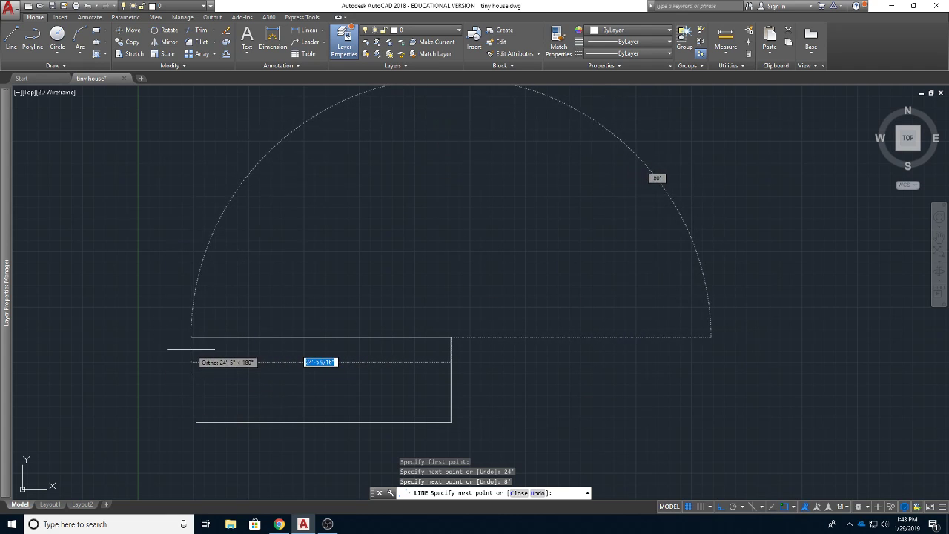
type("24")
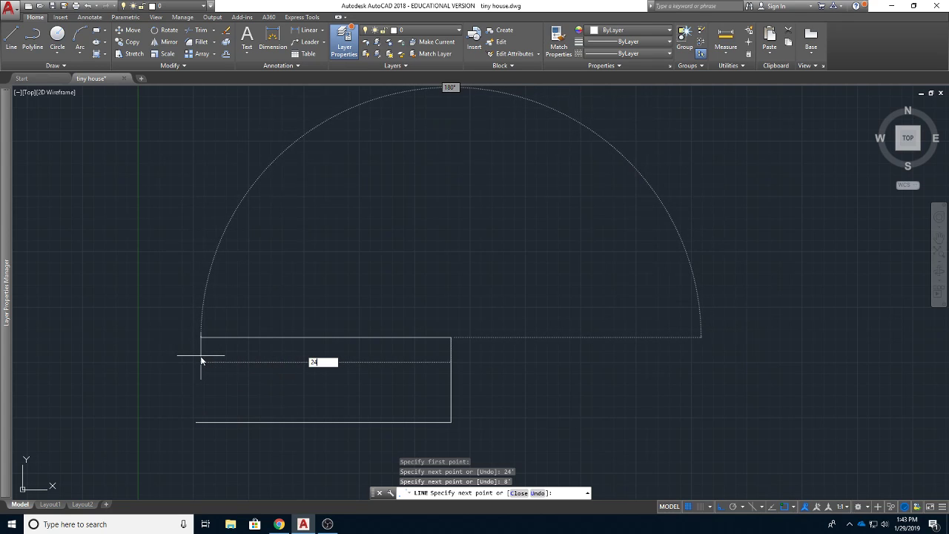
key("Return")
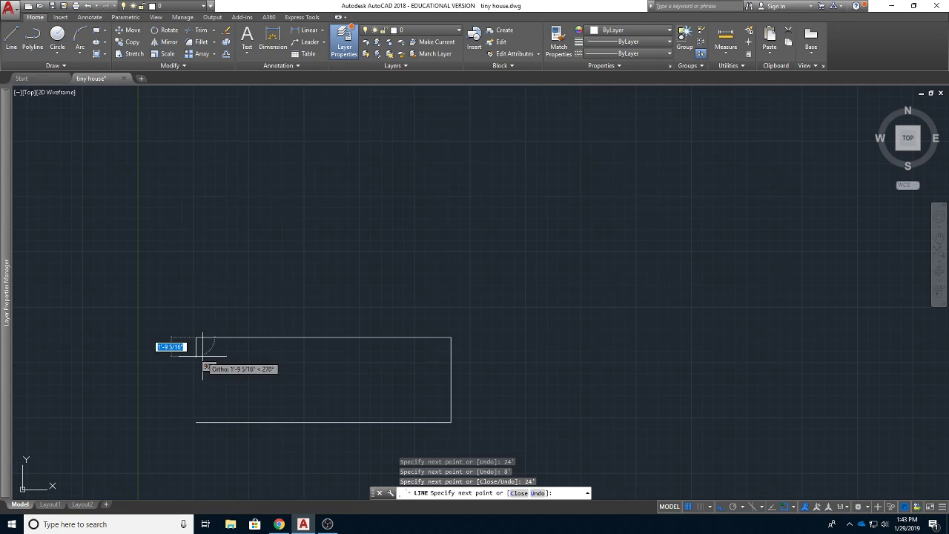
left_click(196, 422)
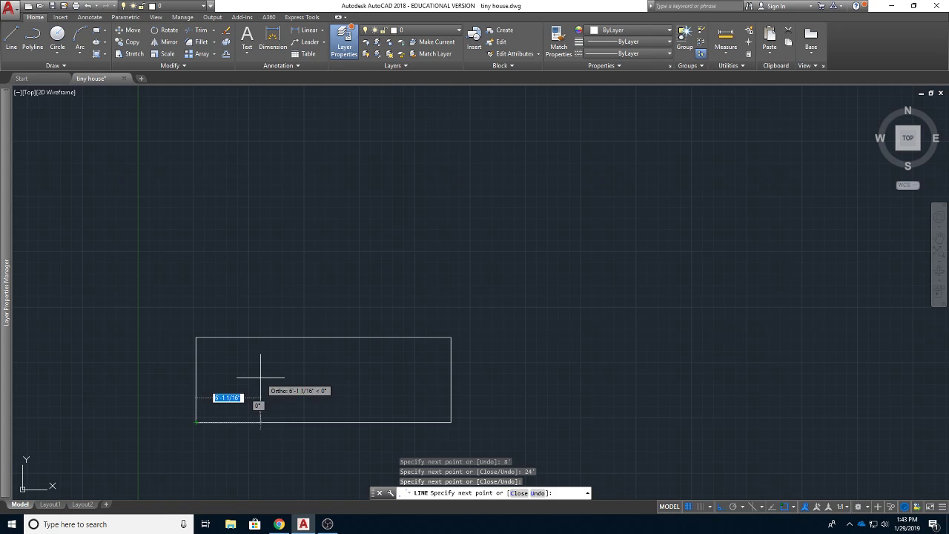
key("Escape")
scroll(278, 391, "up", 2)
middle_click_drag(303, 392, 301, 333)
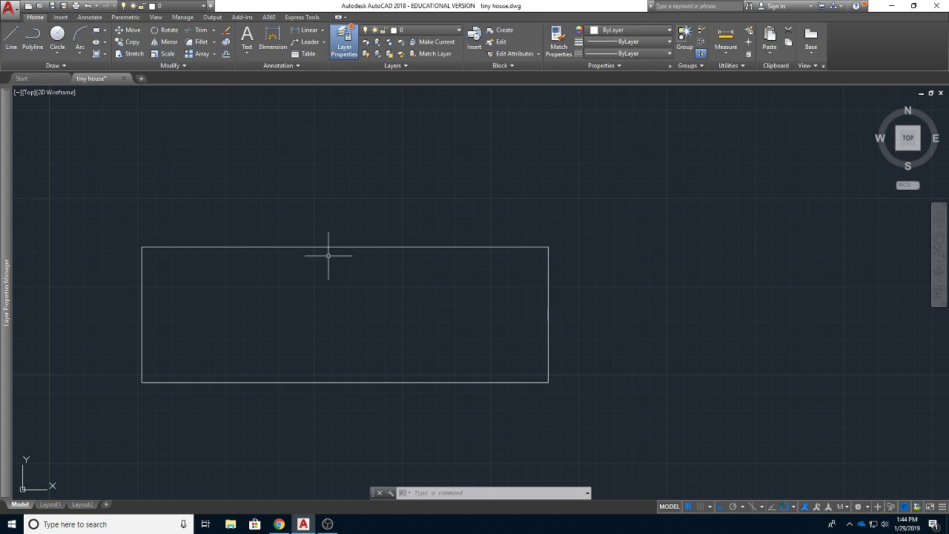
- Start OFFSET with an offset distance of 2
left_click(226, 54)
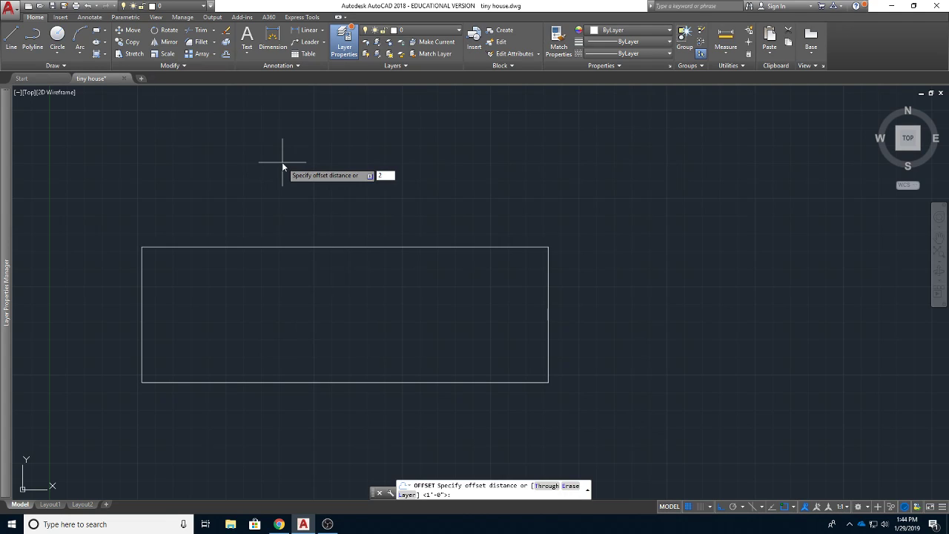
type("2")
key("Escape")
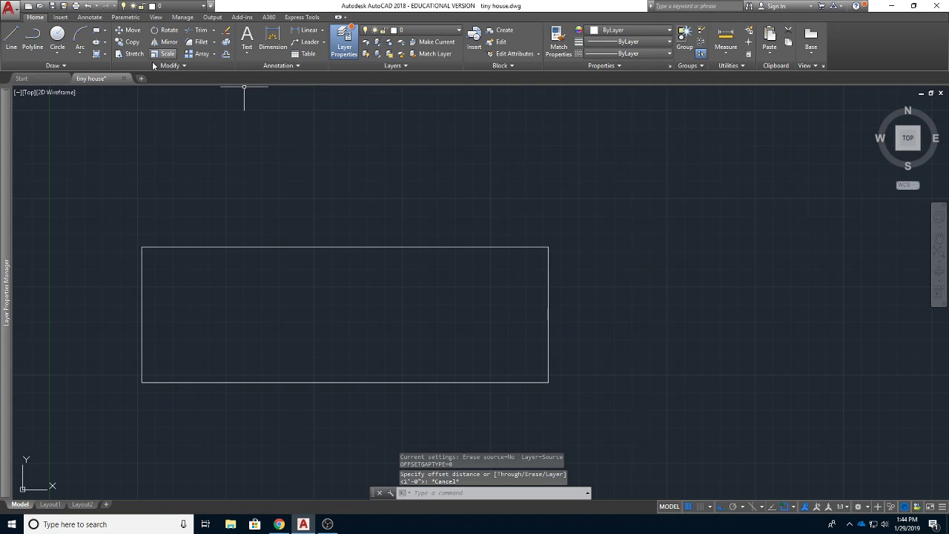
left_click(226, 54)
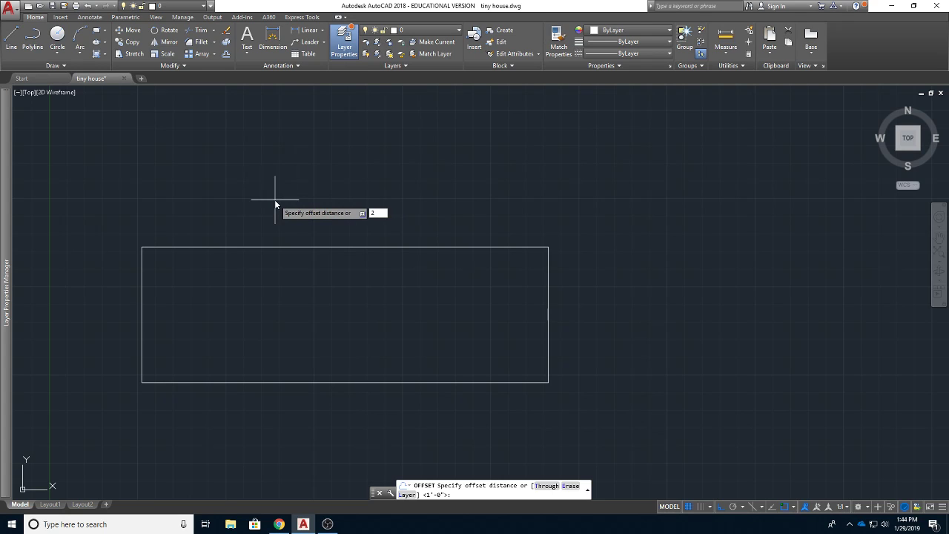
key("Return")
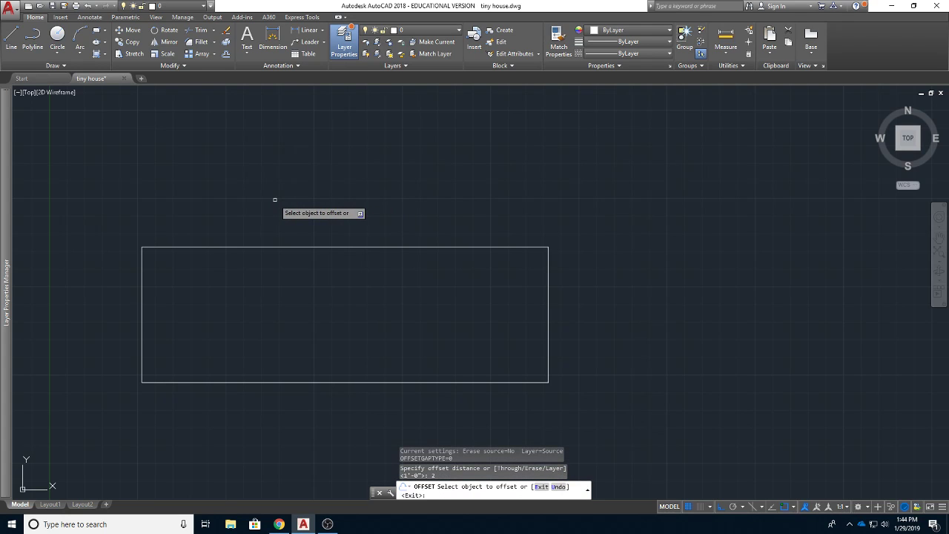
- Offset the bottom, top, left and right rectangle edges inward by 2
left_click(328, 382)
left_click(338, 275)
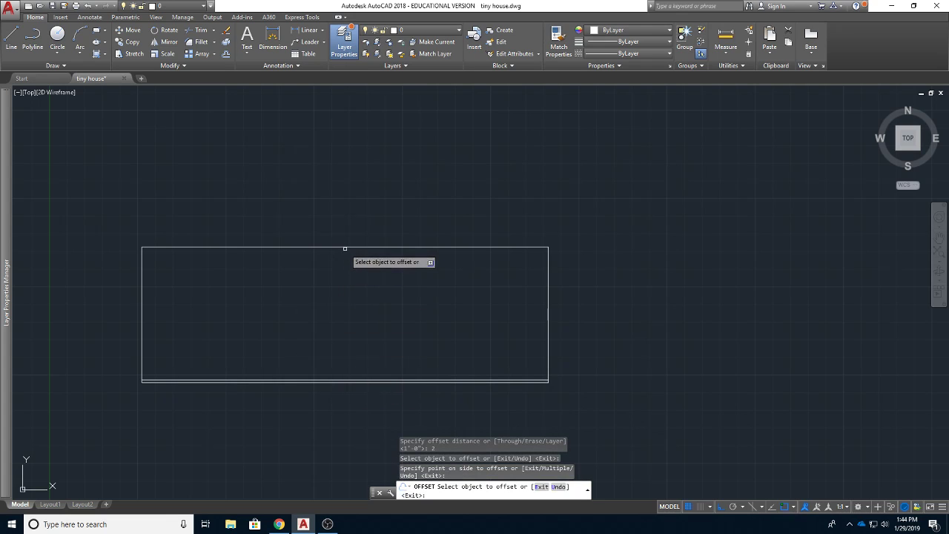
left_click(345, 246)
left_click(347, 274)
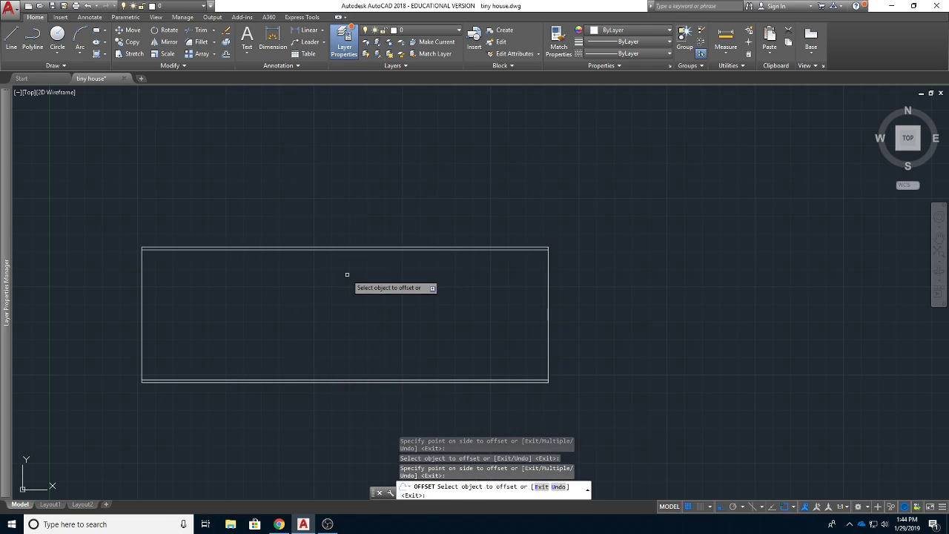
left_click(143, 288)
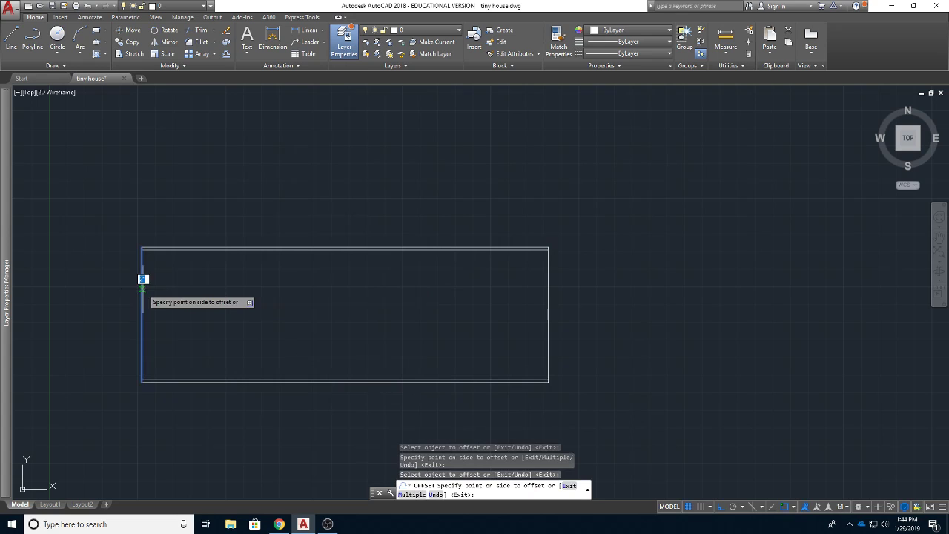
left_click(210, 292)
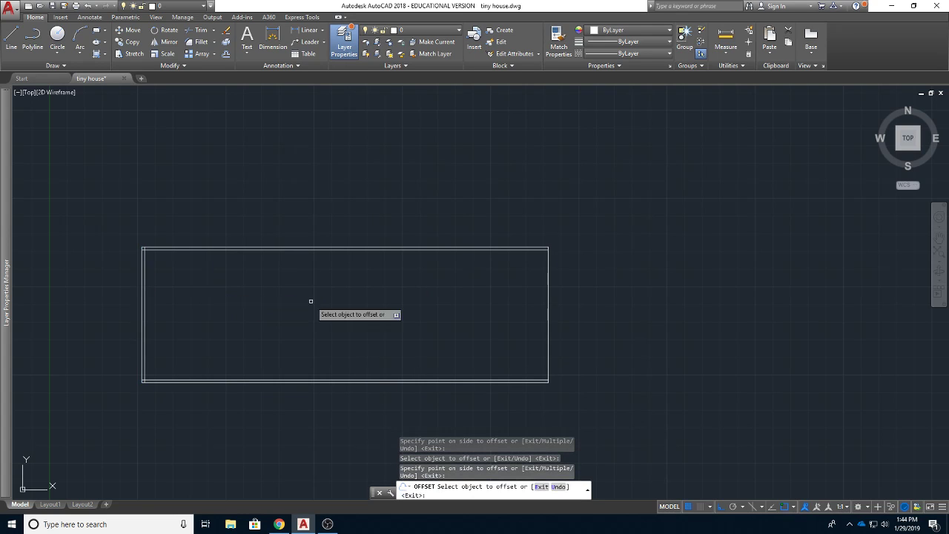
left_click(549, 301)
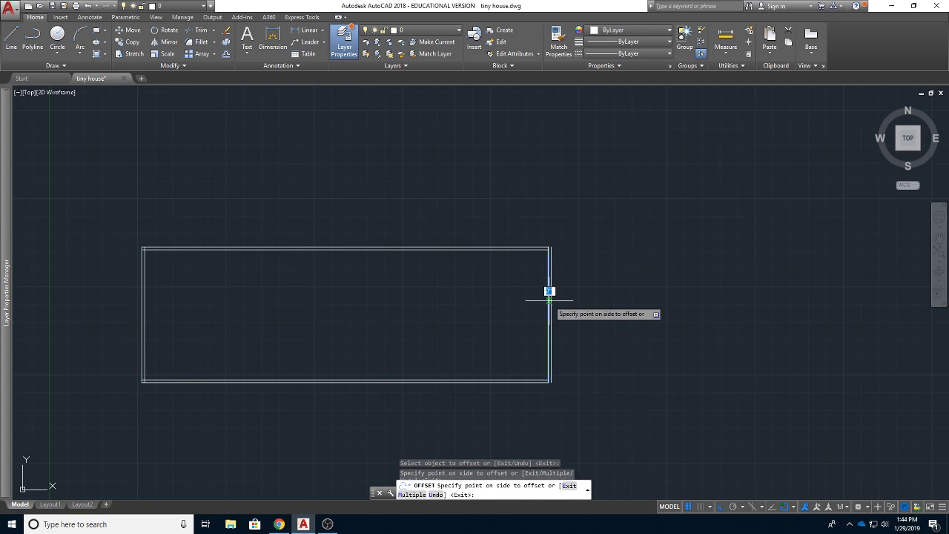
left_click(487, 304)
scroll(214, 328, "up", 2)
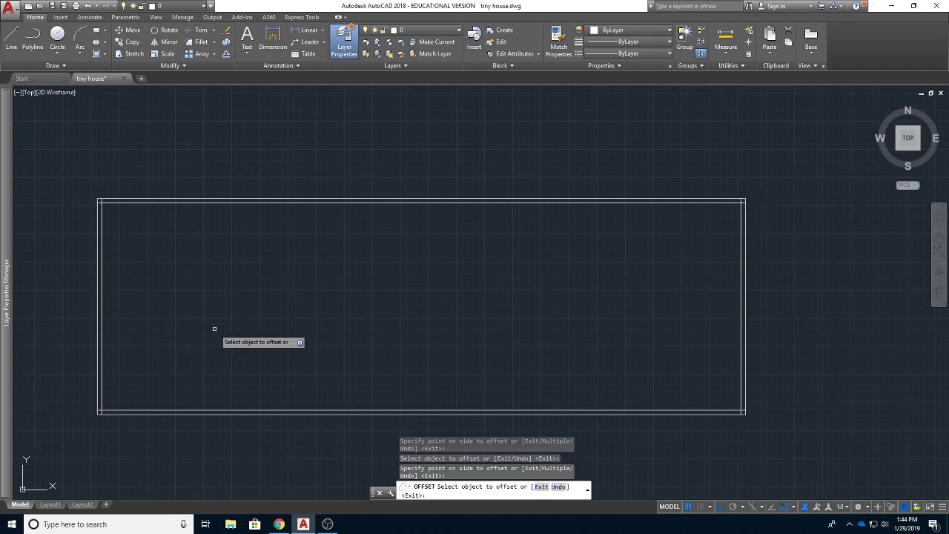
mouse_move(350, 358)
middle_mouse_down()
mouse_move(403, 296)
mouse_move(422, 297)
middle_mouse_up()
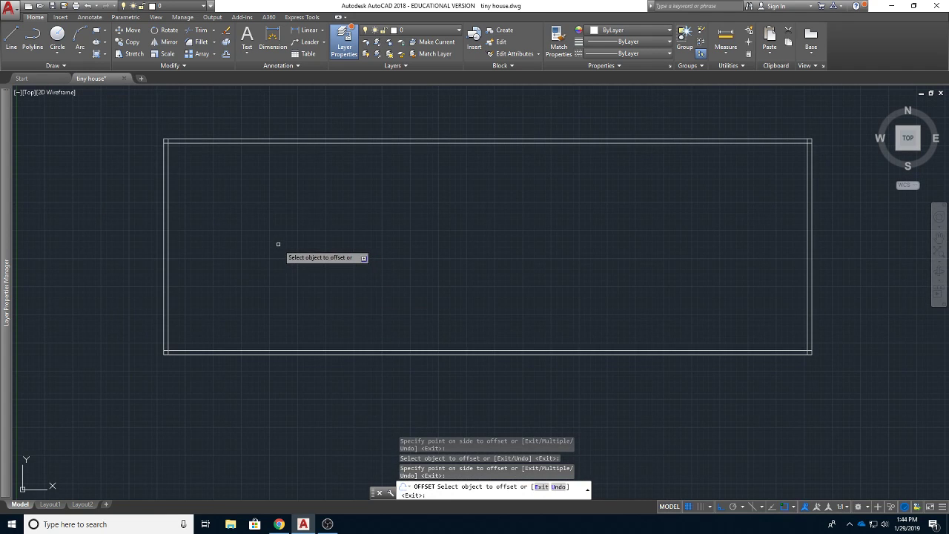
key("Escape")
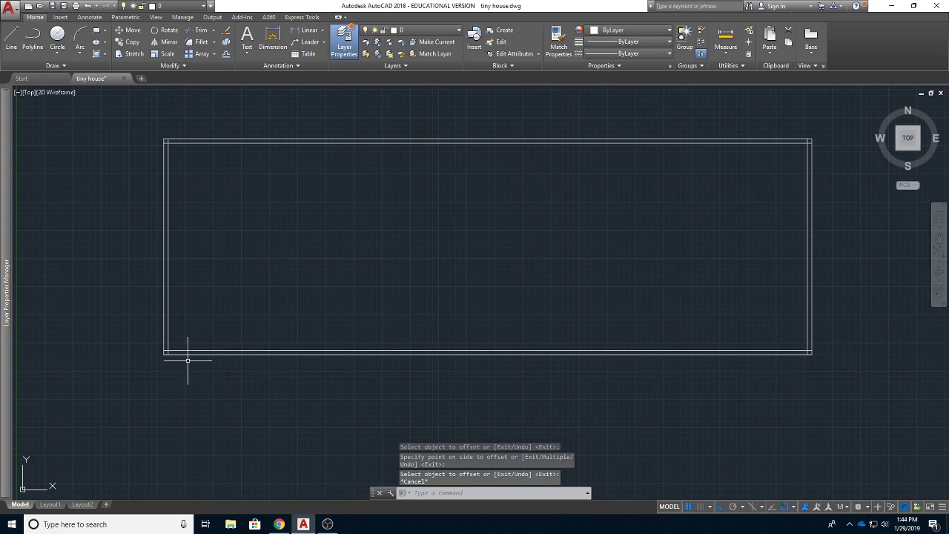
scroll(182, 360, "up", 3)
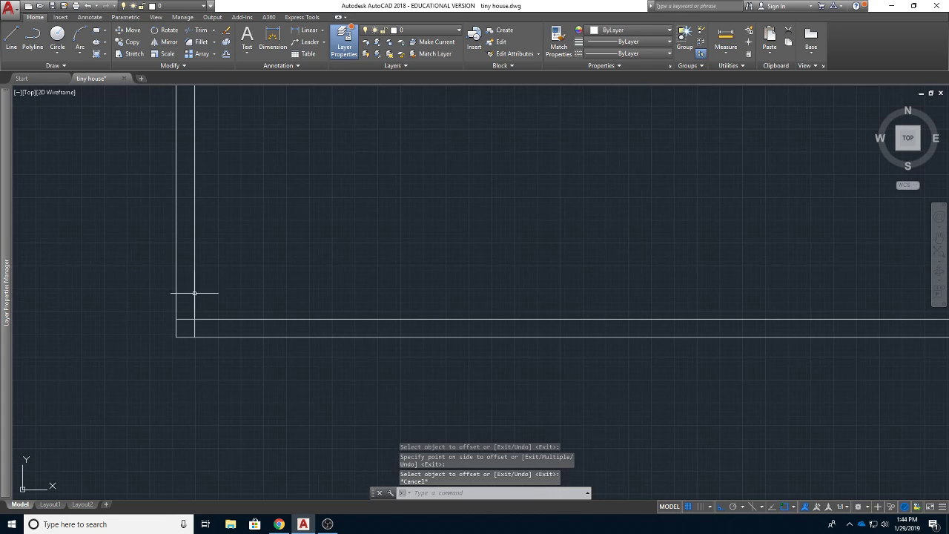
- Begin a TRIM with the horizontal and vertical wall lines as cutting edges, then abandon it
left_click(199, 30)
left_click(216, 318)
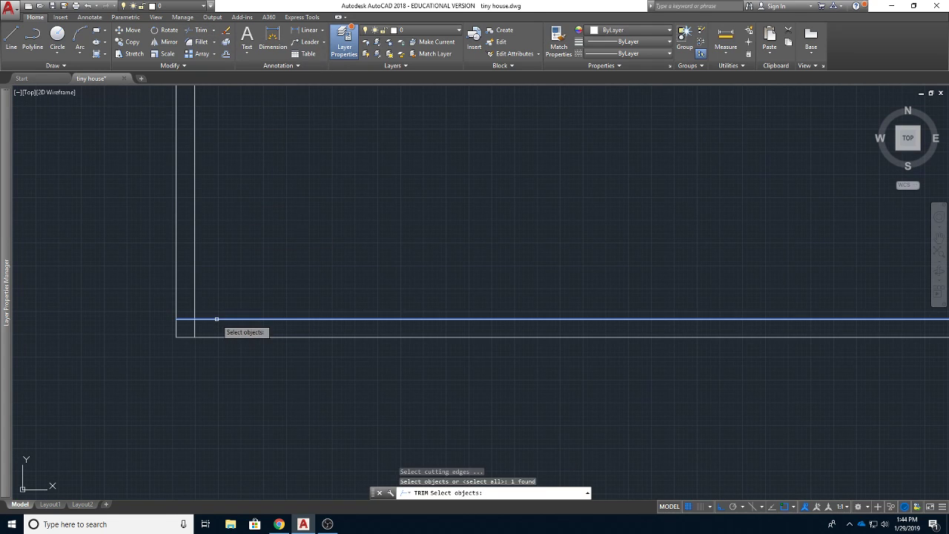
left_click(194, 306)
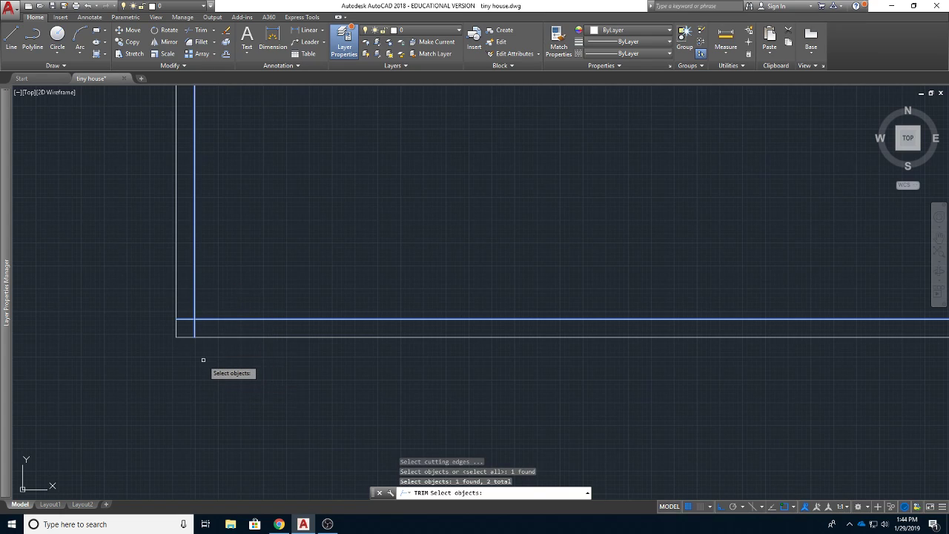
key("Return")
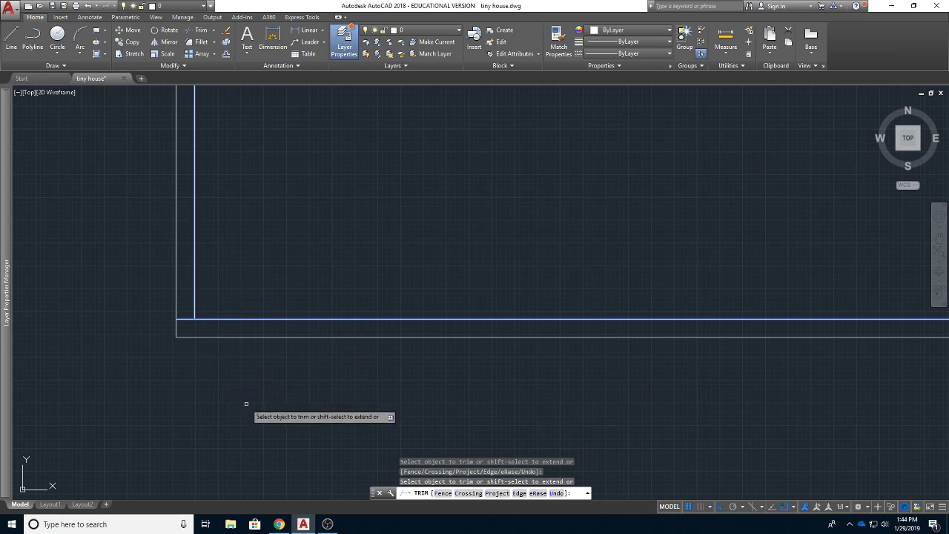
key("Escape")
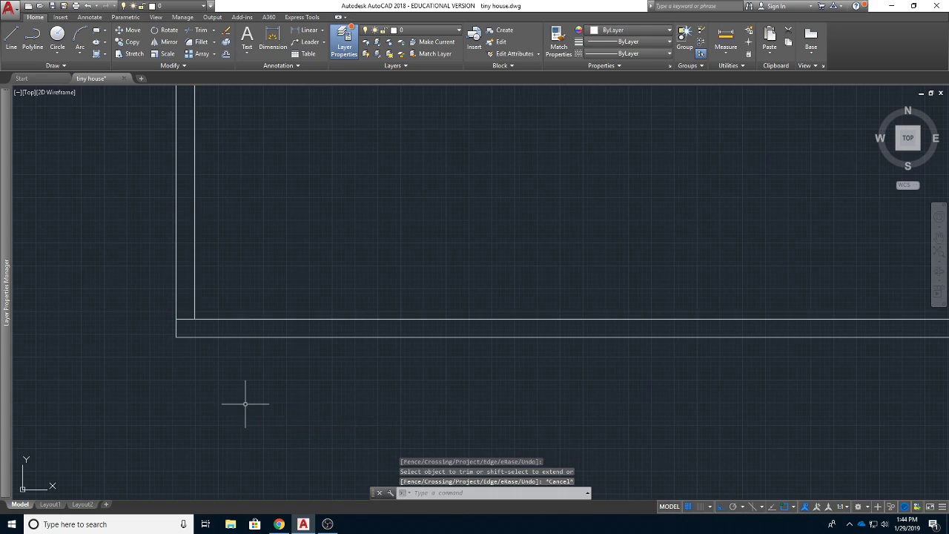
- Stretch the outer left wall line's bottom endpoint up to the inner bottom wall line
left_click(177, 324)
key("Escape")
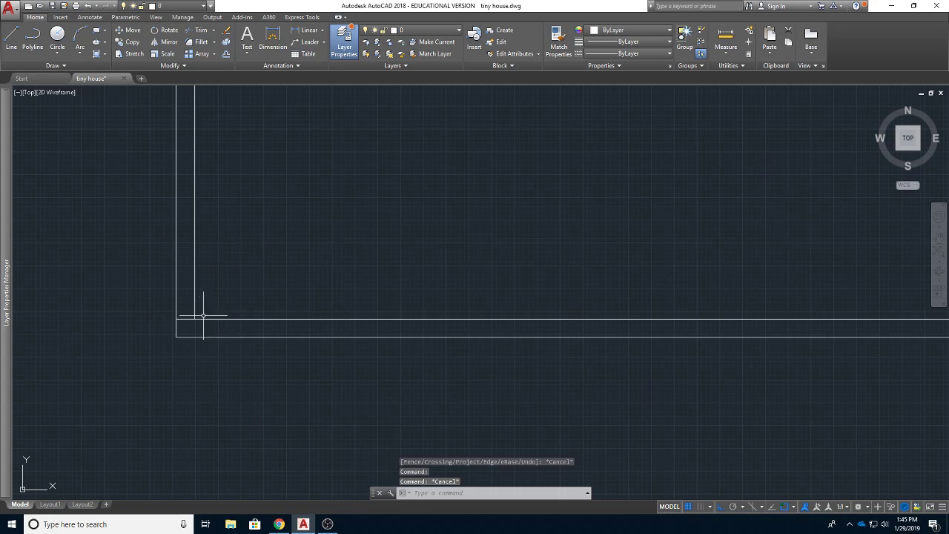
left_click(176, 333)
mouse_move(176, 335)
key("Escape")
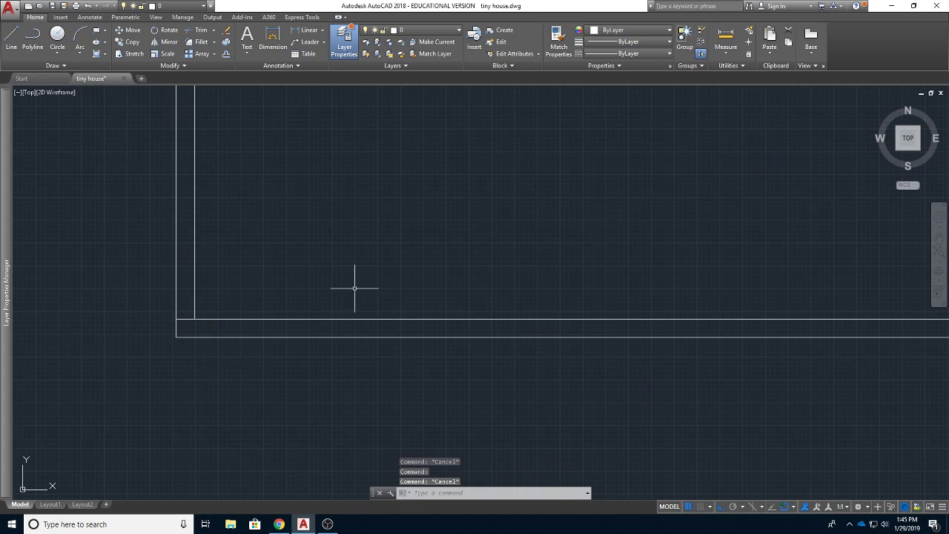
left_click(176, 328)
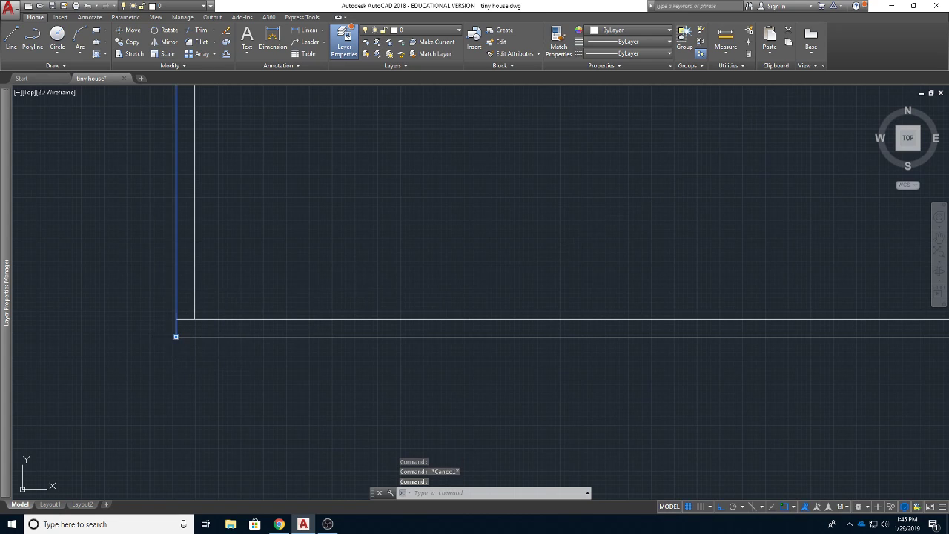
left_click(176, 336)
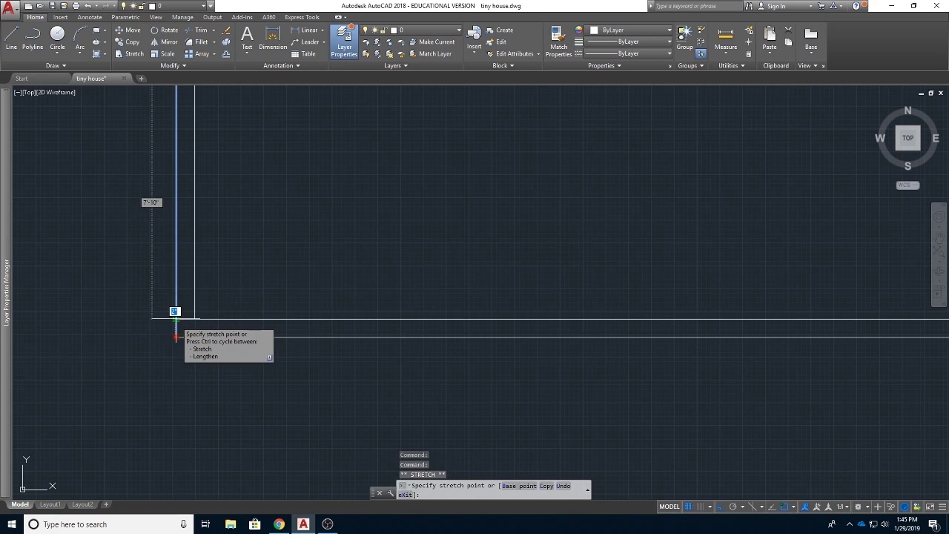
left_click(176, 319)
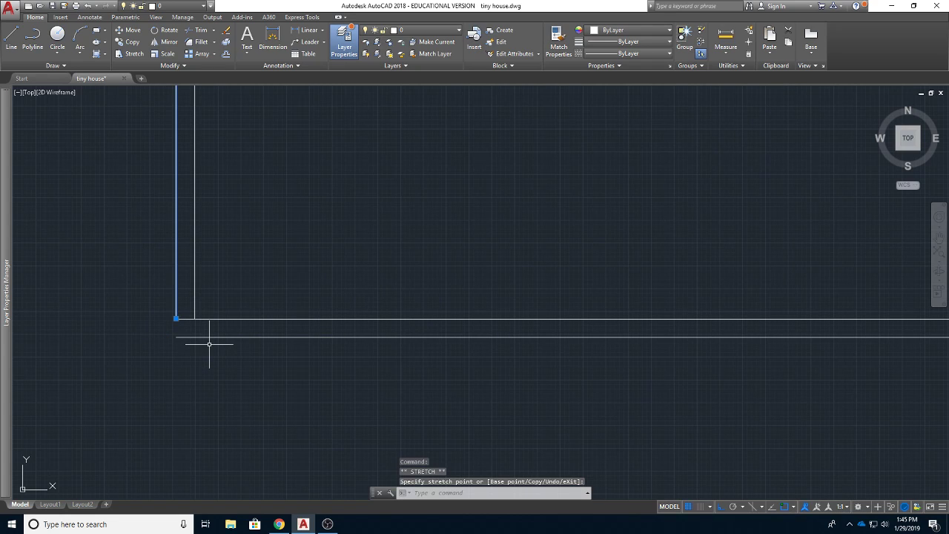
key("Escape")
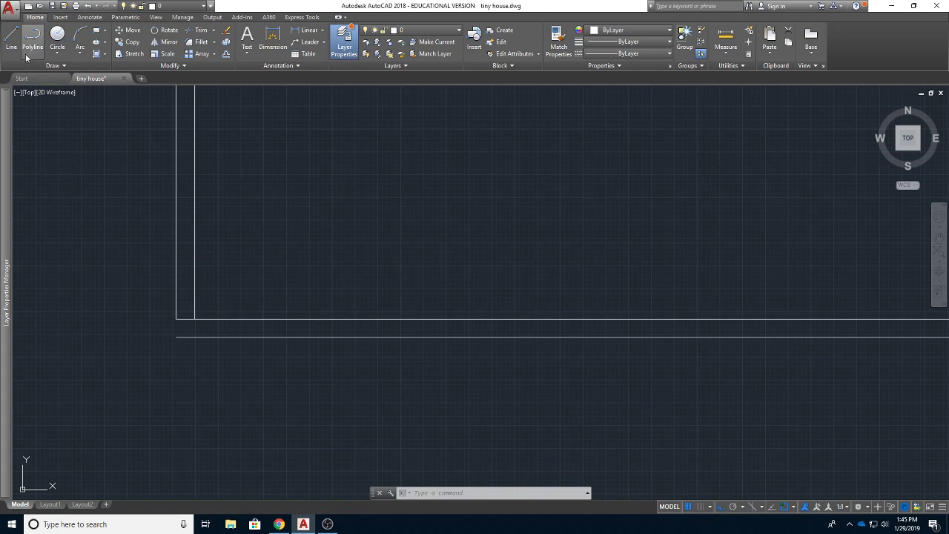
- Draw and cancel a short line at the bottom-left corner, then show the object snap modes
left_click(10, 35)
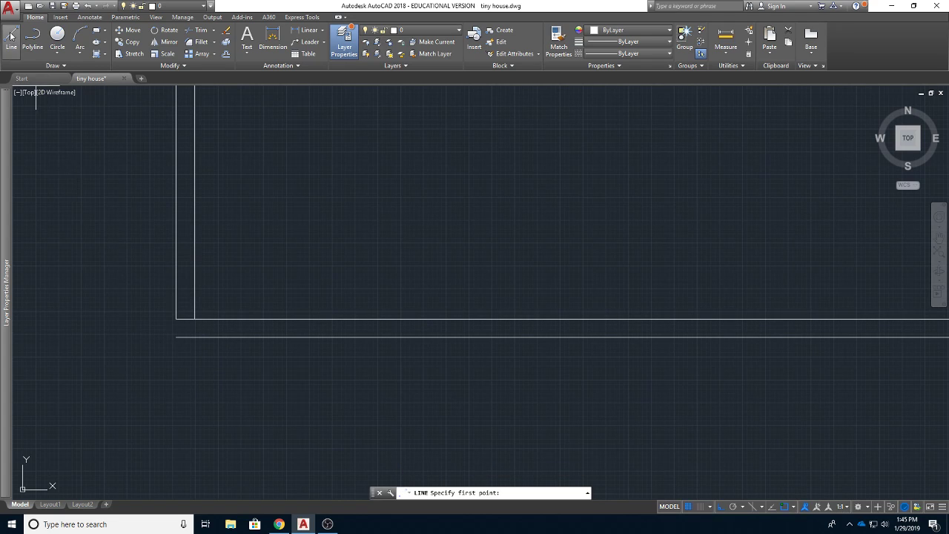
left_click(178, 319)
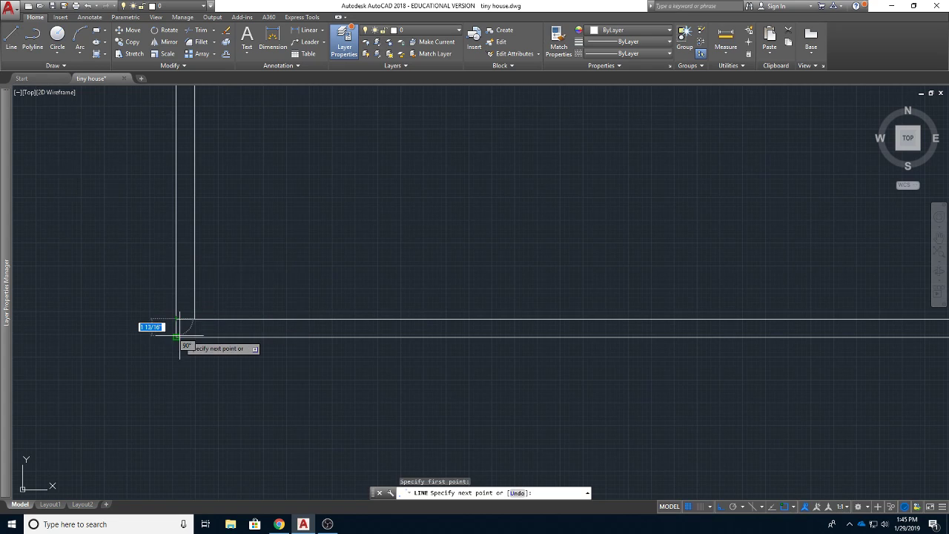
left_click(176, 337)
key("Escape")
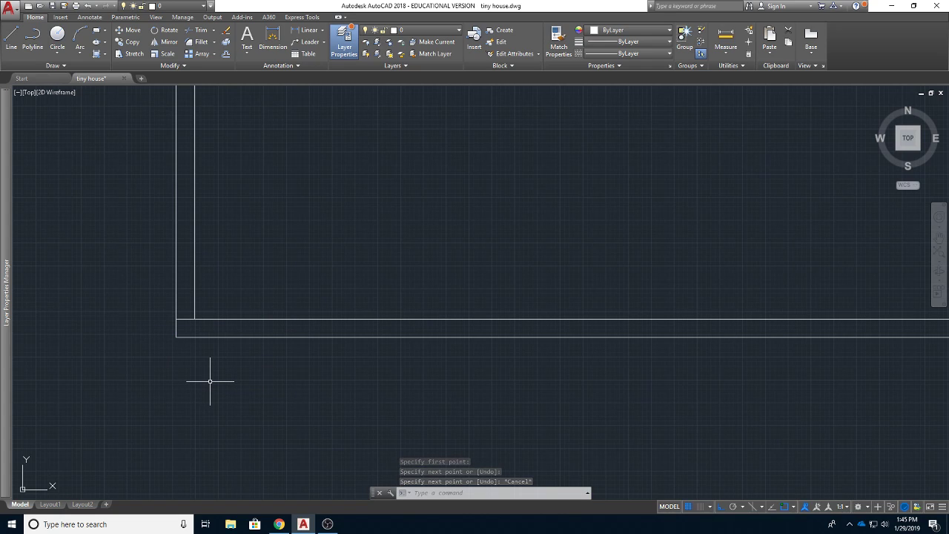
key("Escape")
key("Escape")
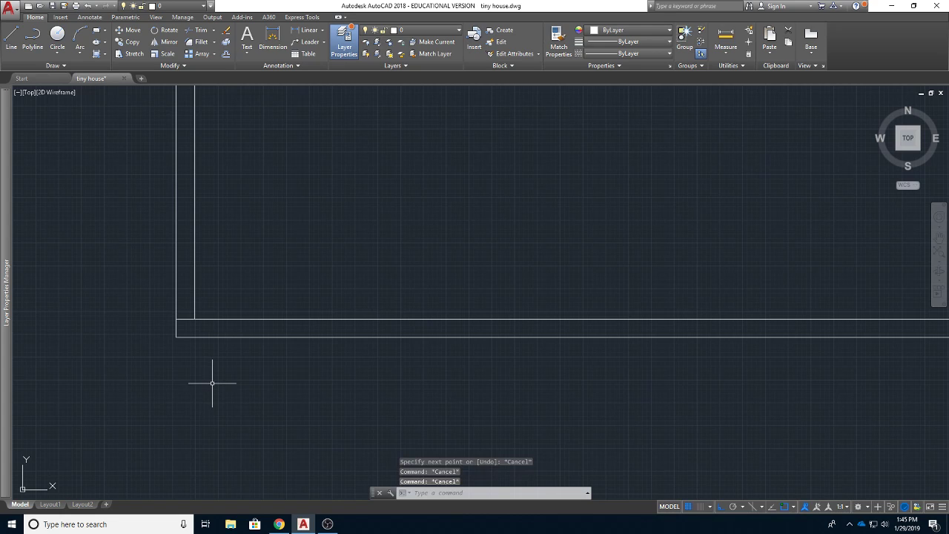
left_click(794, 507)
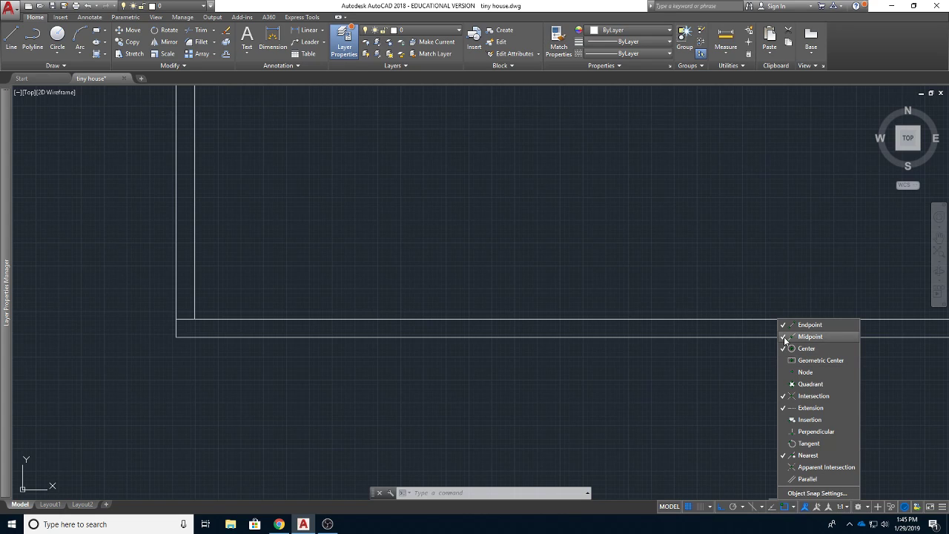
- Draw a short vertical guide tick straight down from the bottom-left wall corner
left_click(639, 374)
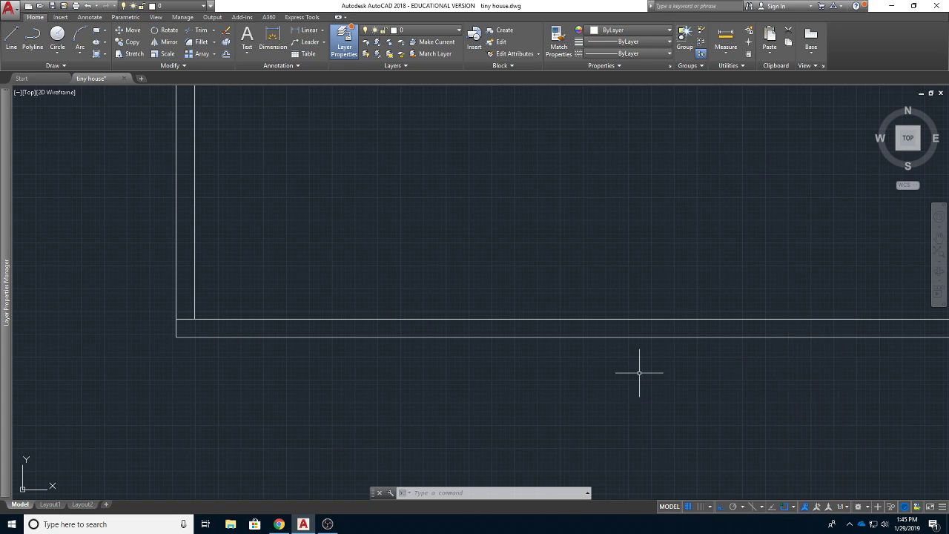
left_click(11, 37)
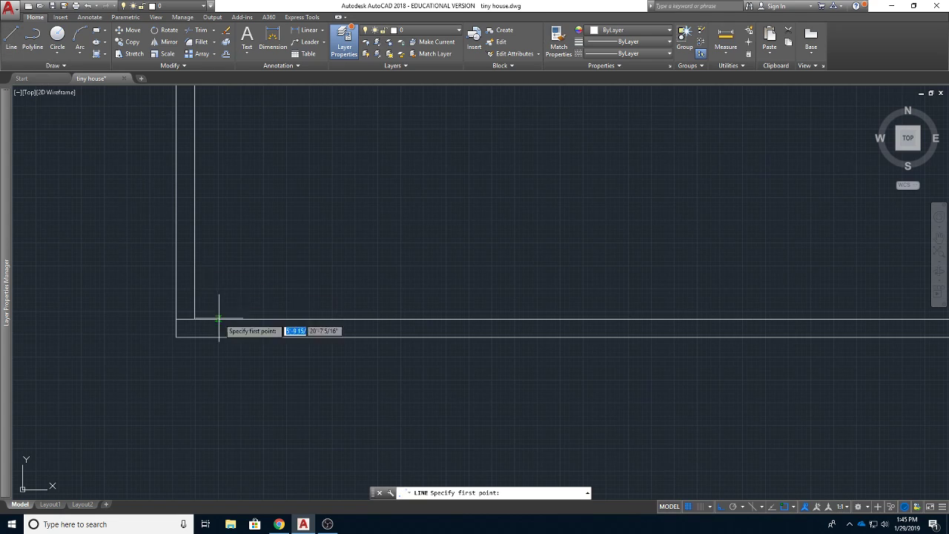
left_click(175, 319)
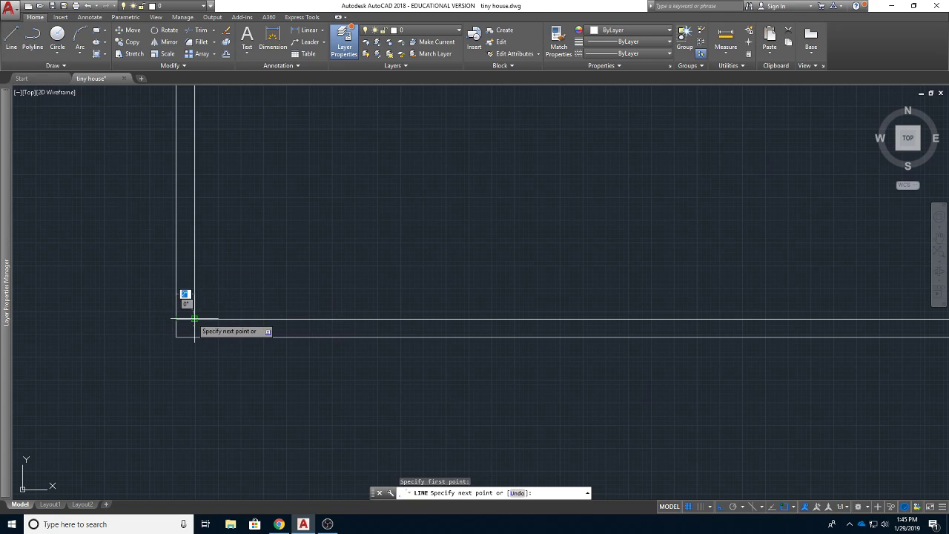
left_click(193, 320)
key("Escape")
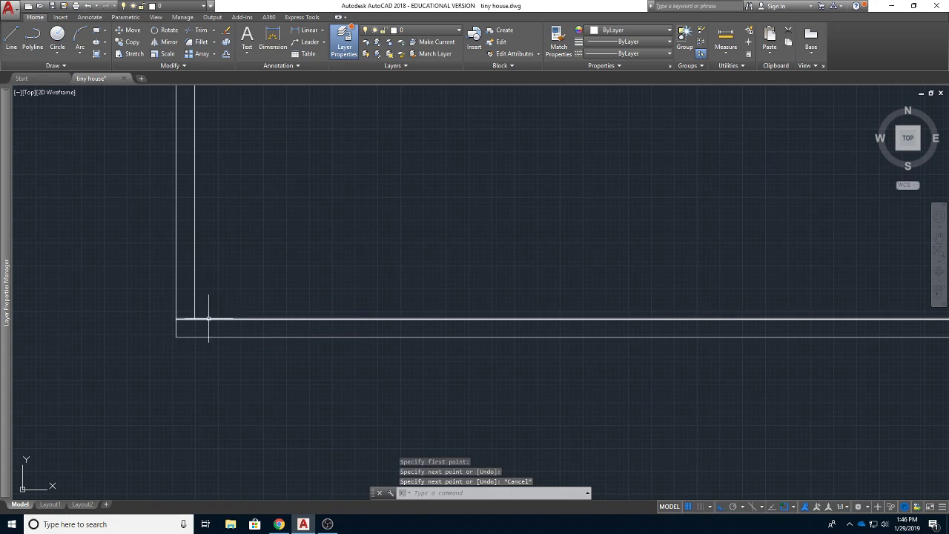
left_click(11, 37)
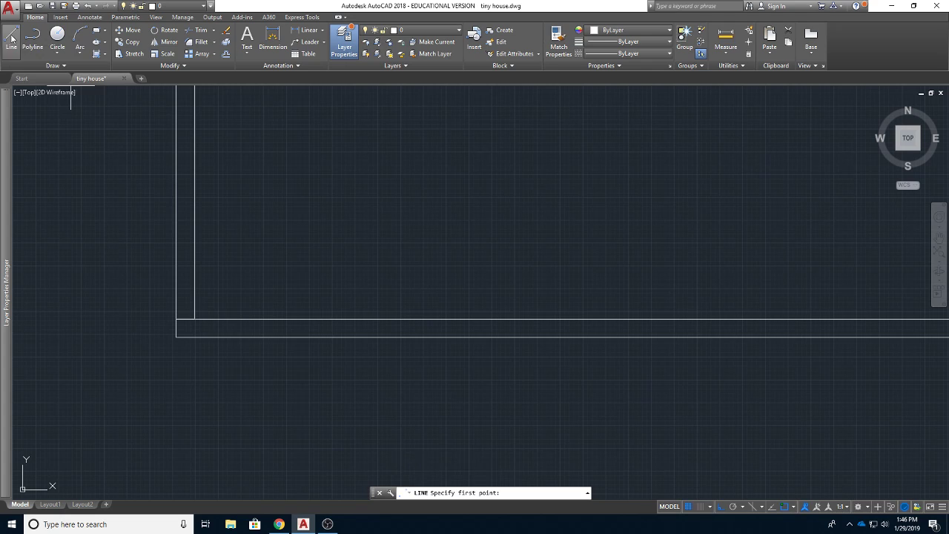
left_click(185, 319)
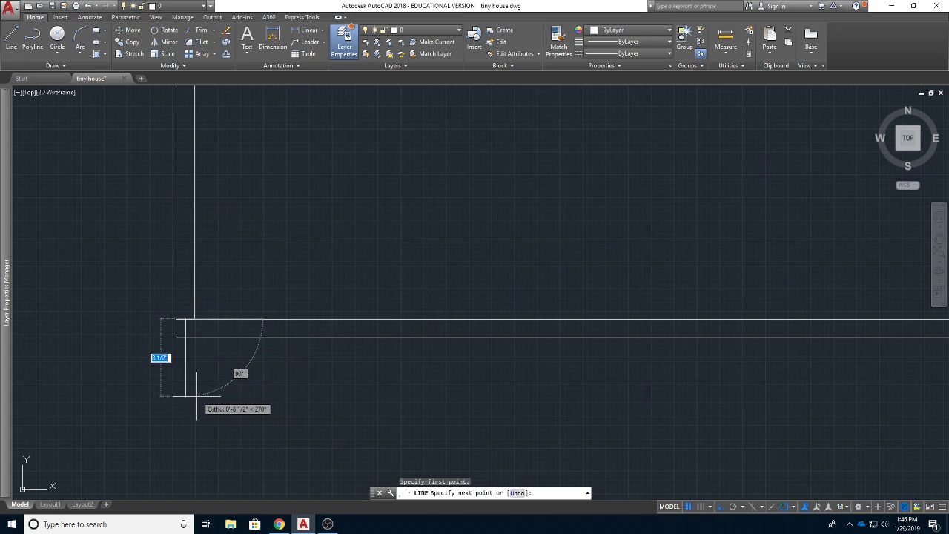
left_click(197, 389)
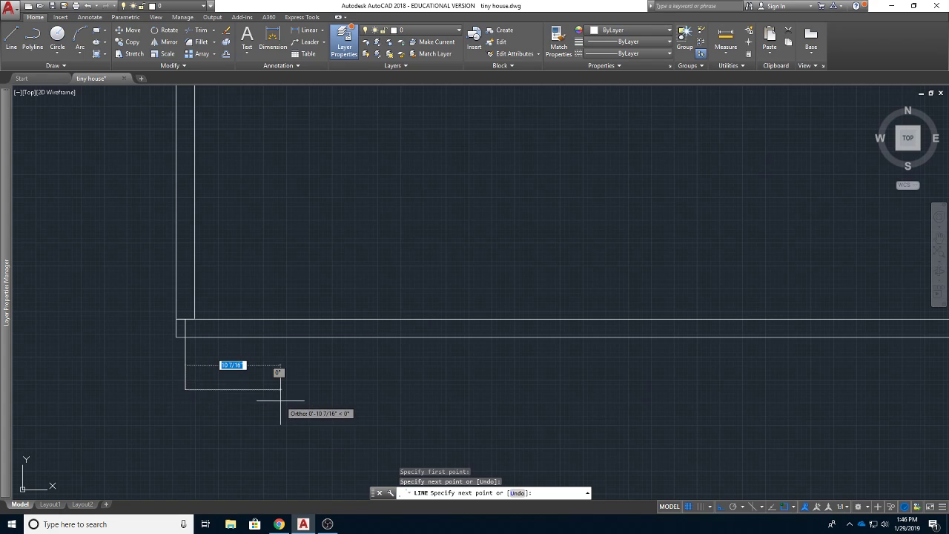
key("Escape")
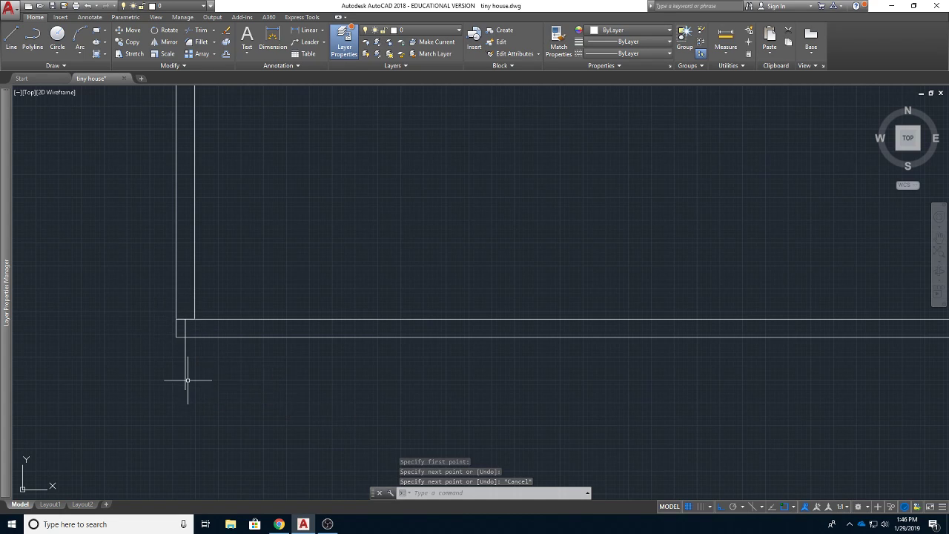
- Using the inner top and left lines as cutting edges, trim both left wall stubs above the top line
scroll(198, 395, "down", 2)
mouse_move(195, 275)
middle_mouse_down()
mouse_move(235, 292)
mouse_move(214, 275)
middle_mouse_up()
scroll(212, 195, "up", 4)
mouse_move(201, 191)
middle_mouse_down()
mouse_move(233, 244)
mouse_move(236, 287)
middle_mouse_up()
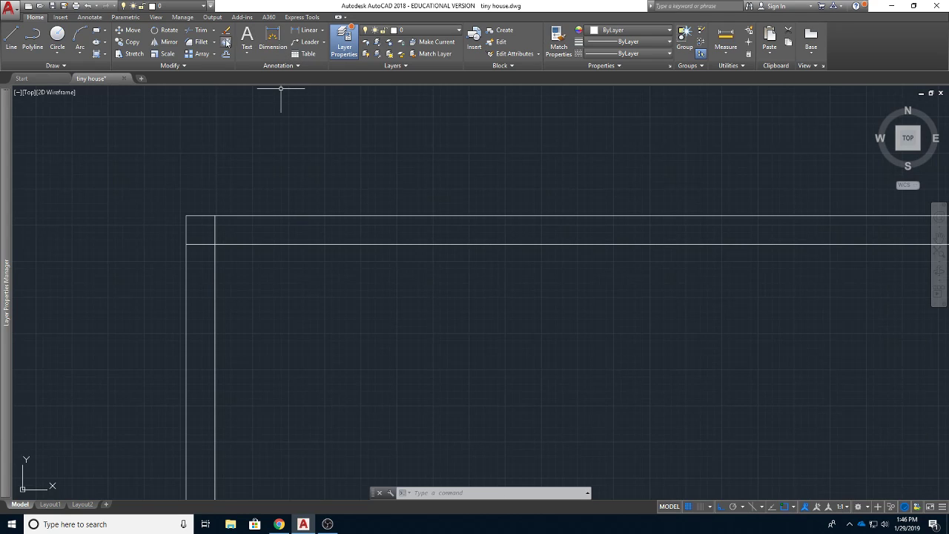
left_click(199, 31)
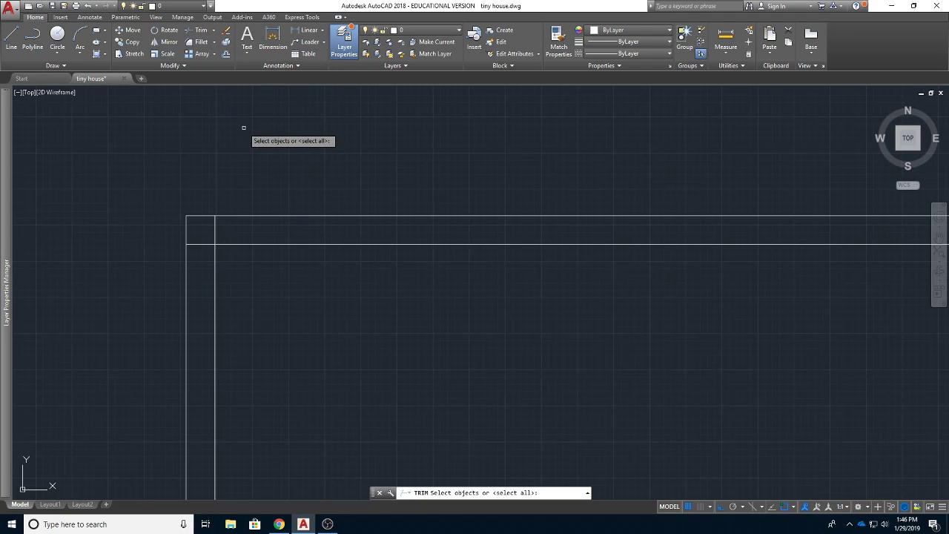
left_click(214, 231)
left_click(208, 244)
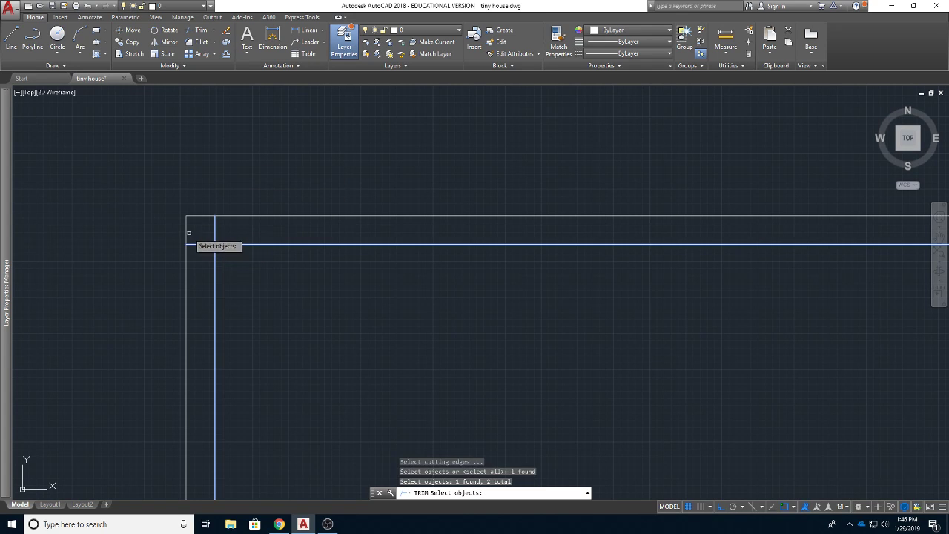
left_click(186, 232)
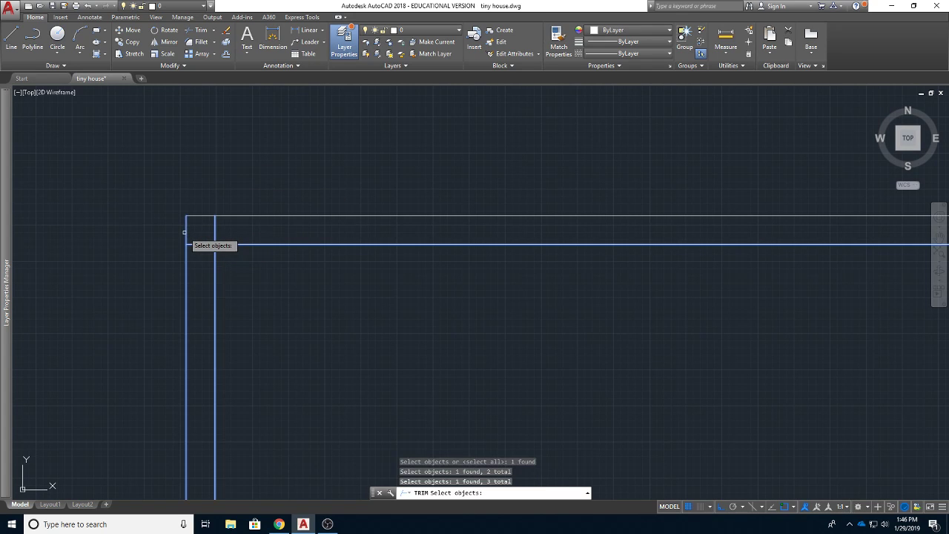
key("Return")
left_click(186, 230)
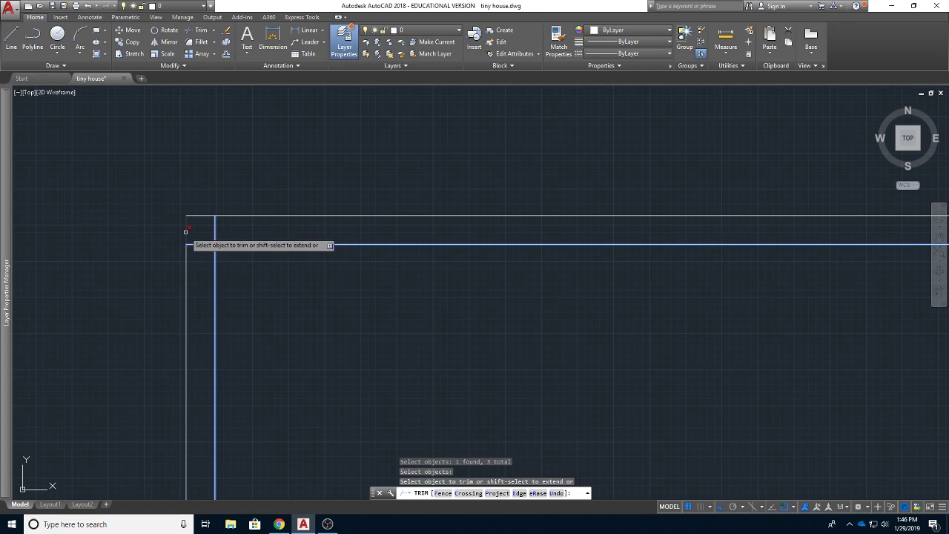
left_click(215, 223)
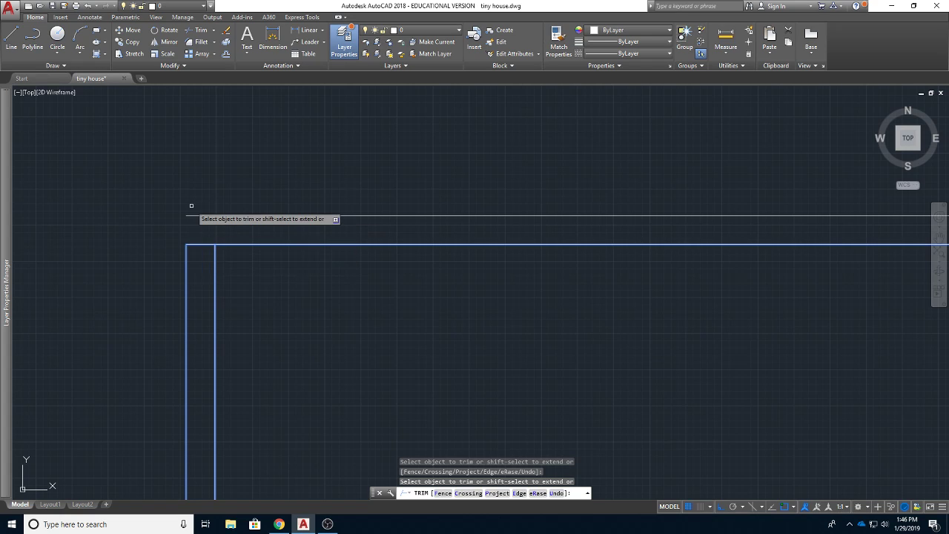
key("Escape")
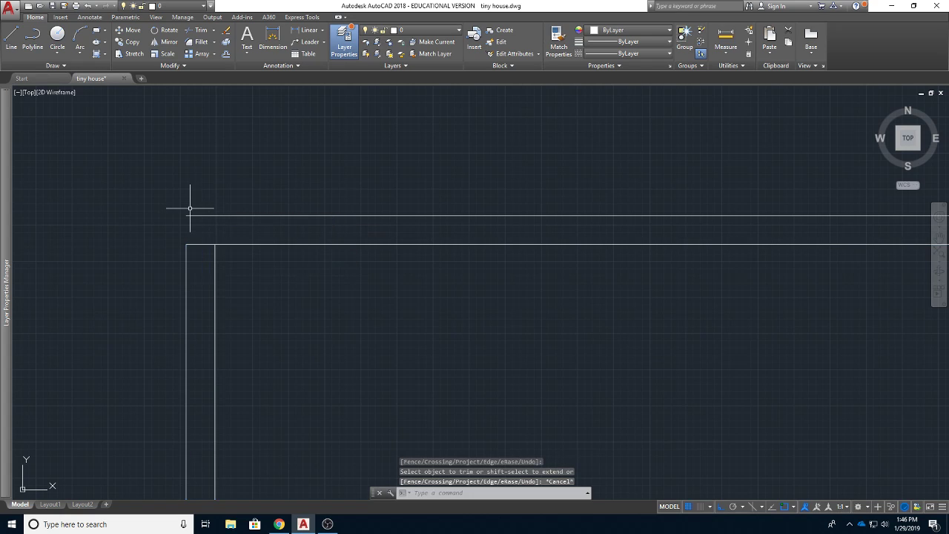
- Cancel a stray line, then zoom out and pan so the whole double-wall rectangle is centred
left_click(11, 37)
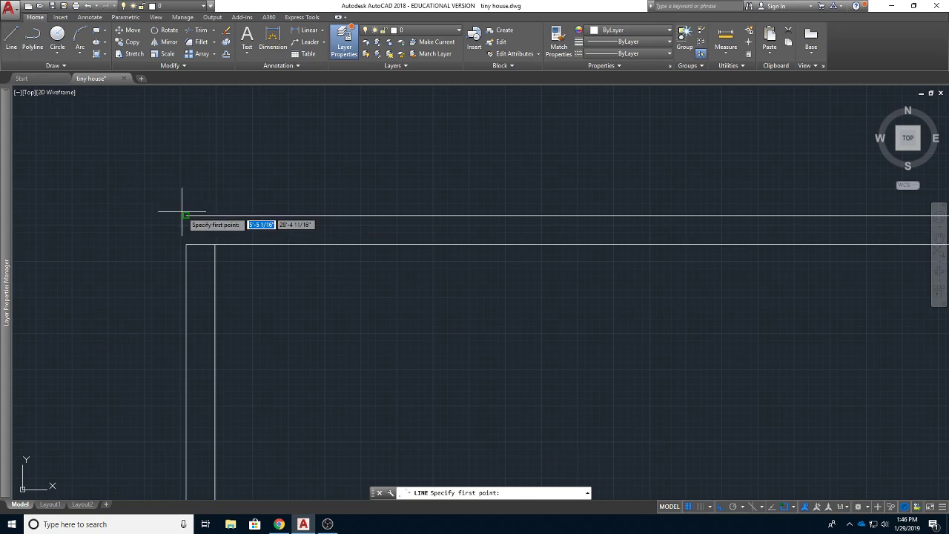
left_click(186, 215)
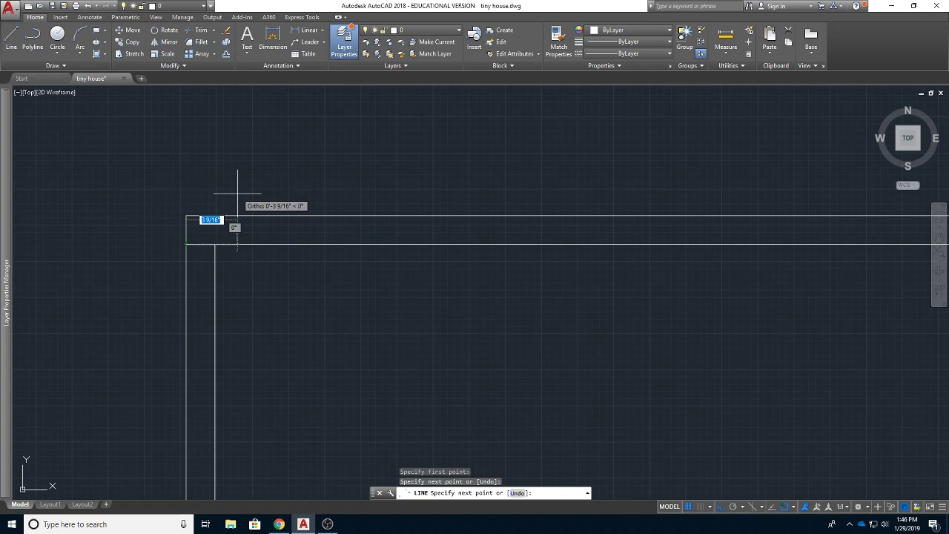
key("Escape")
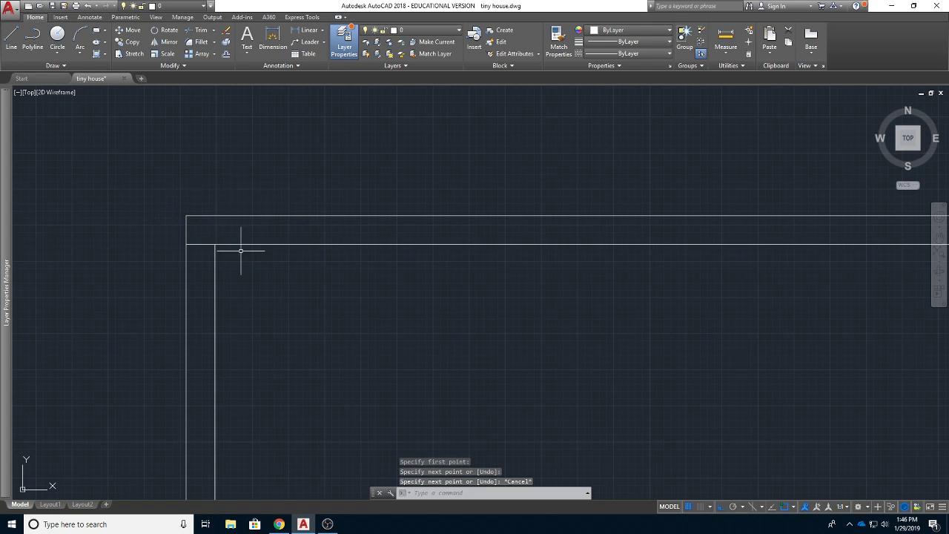
scroll(236, 294, "down", 5)
middle_click_drag(277, 333, 205, 218)
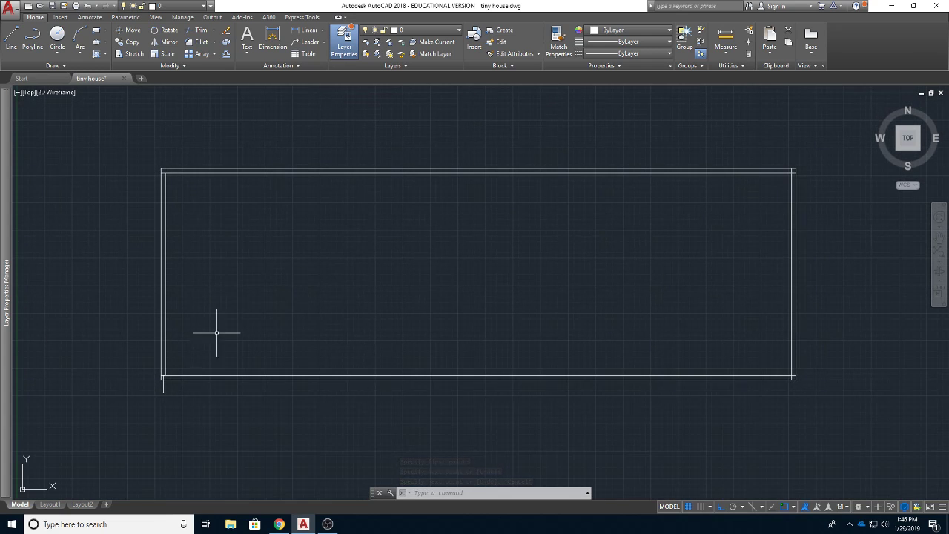
mouse_move(190, 365)
middle_mouse_down()
mouse_move(304, 322)
mouse_move(282, 365)
middle_mouse_up()
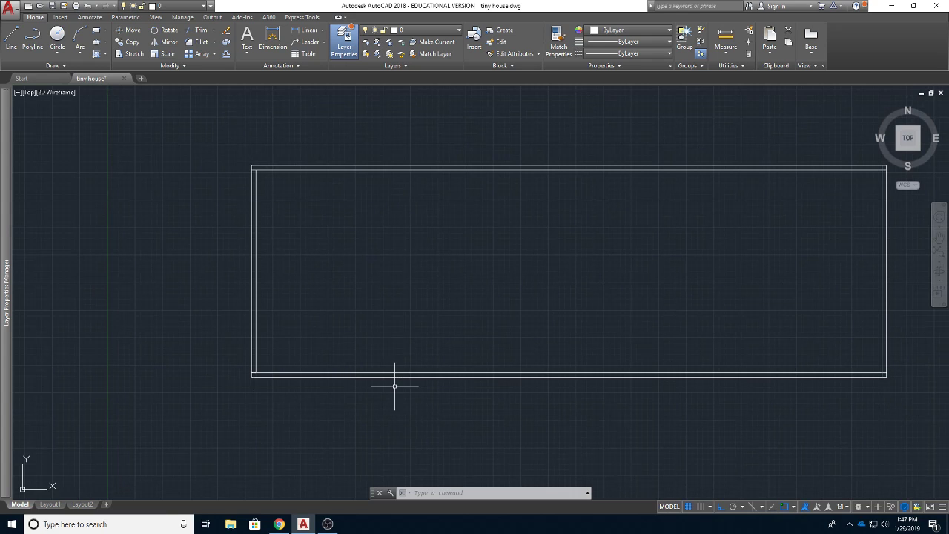
- Offset the bottom-left tick repeatedly at 16-inch spacing, making the first eight copies rightward
left_click(226, 53)
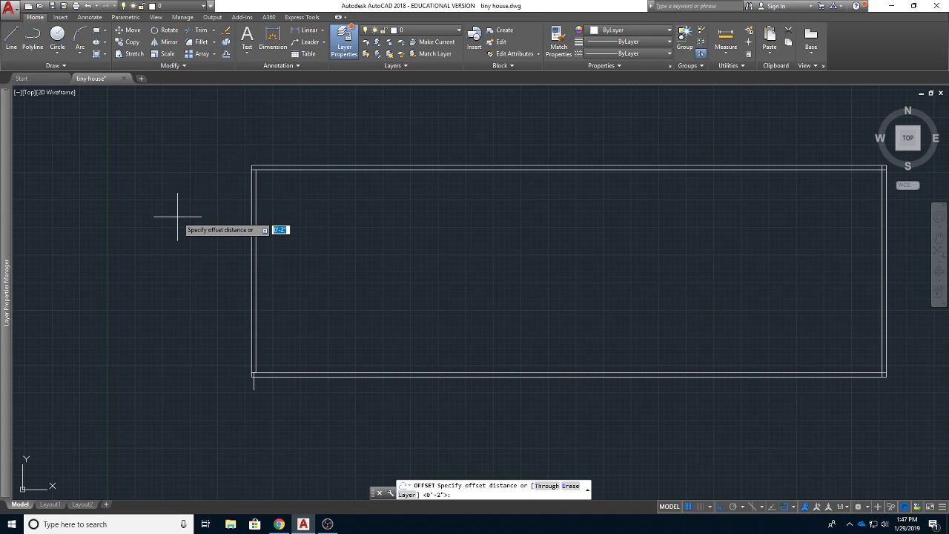
type("6")
key("Return")
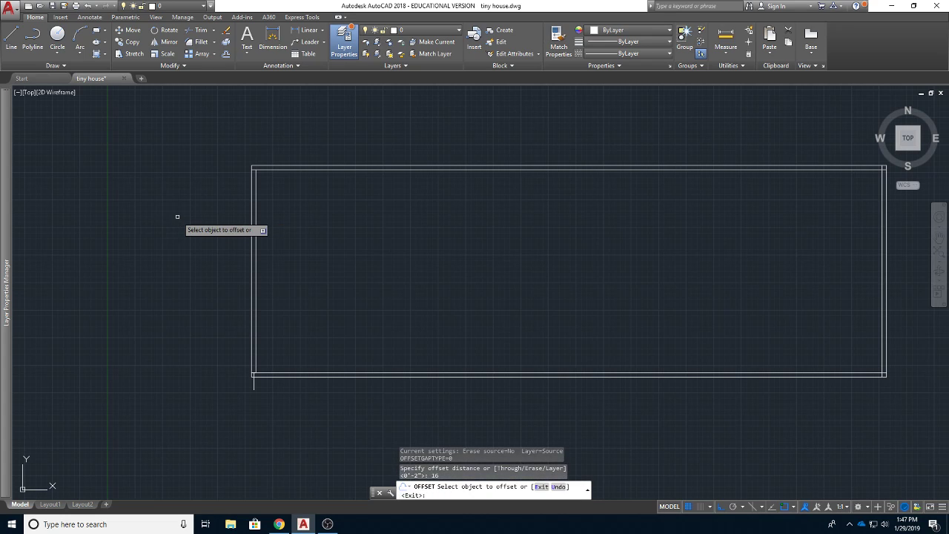
left_click(254, 383)
left_click(260, 382)
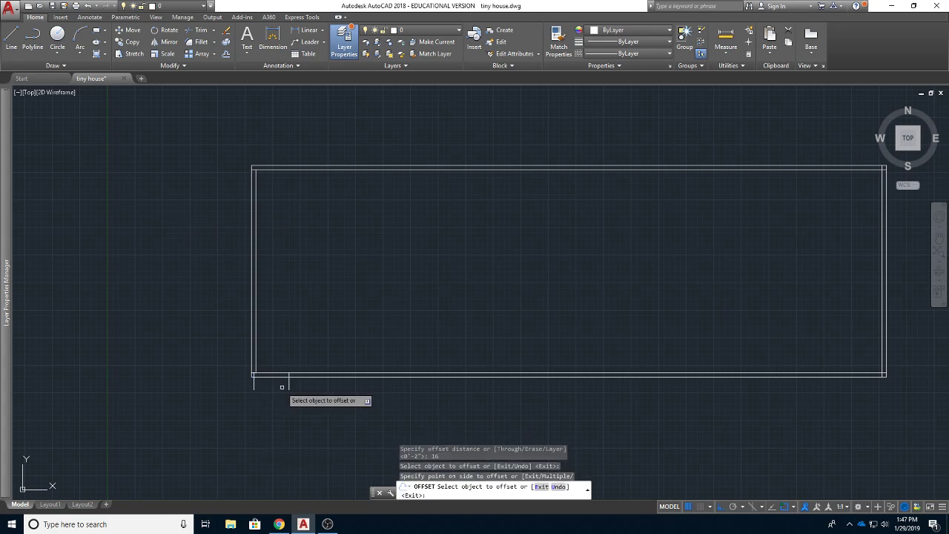
left_click(289, 383)
left_click(316, 384)
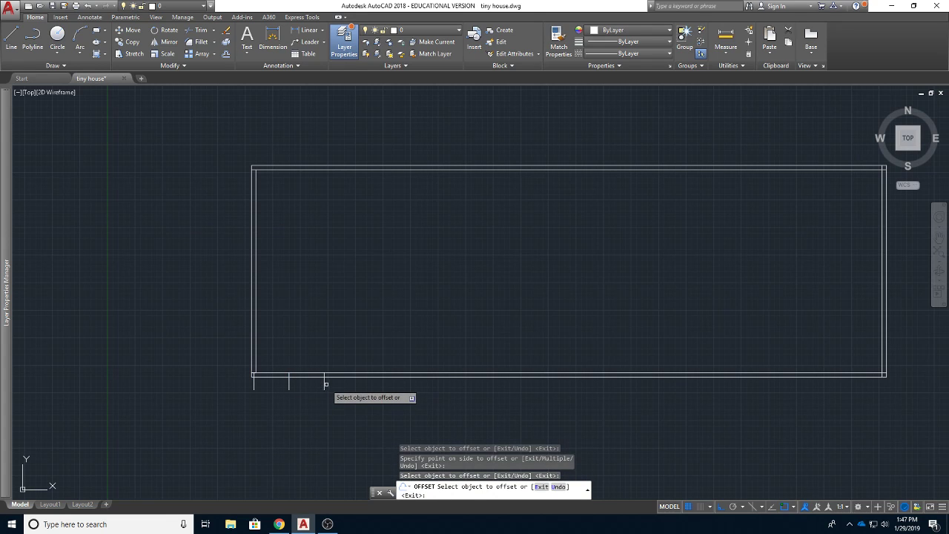
left_click(324, 384)
left_click(351, 387)
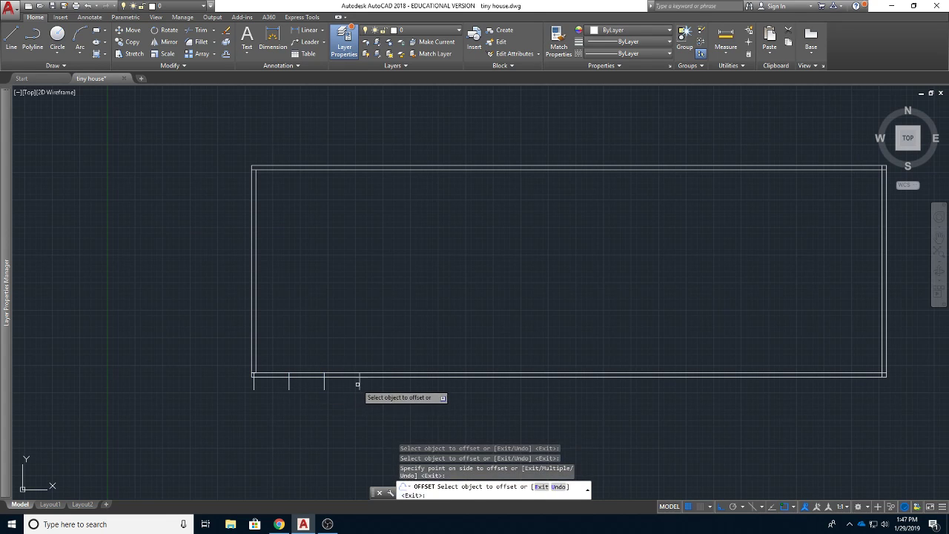
left_click(359, 384)
left_click(395, 384)
left_click(395, 384)
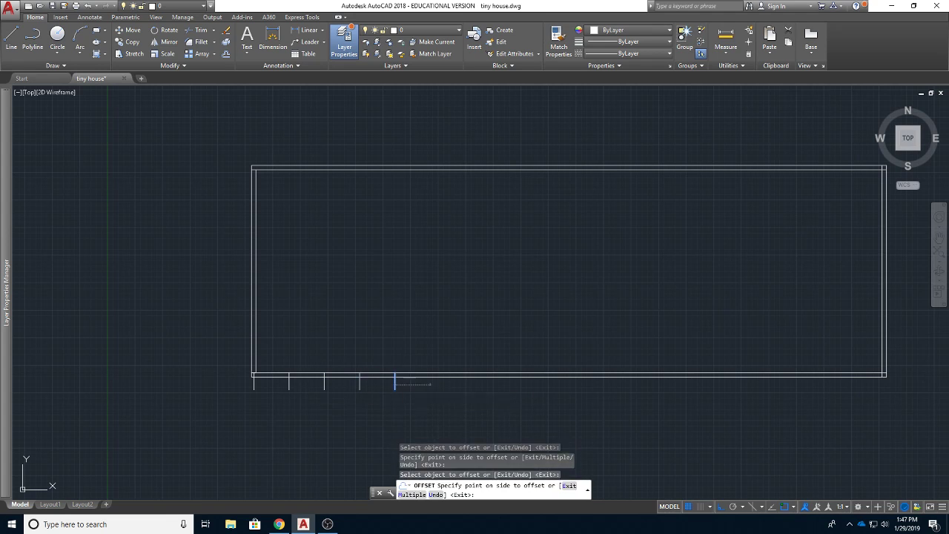
left_click(471, 384)
left_click(466, 384)
left_click(493, 385)
left_click(501, 386)
left_click(532, 386)
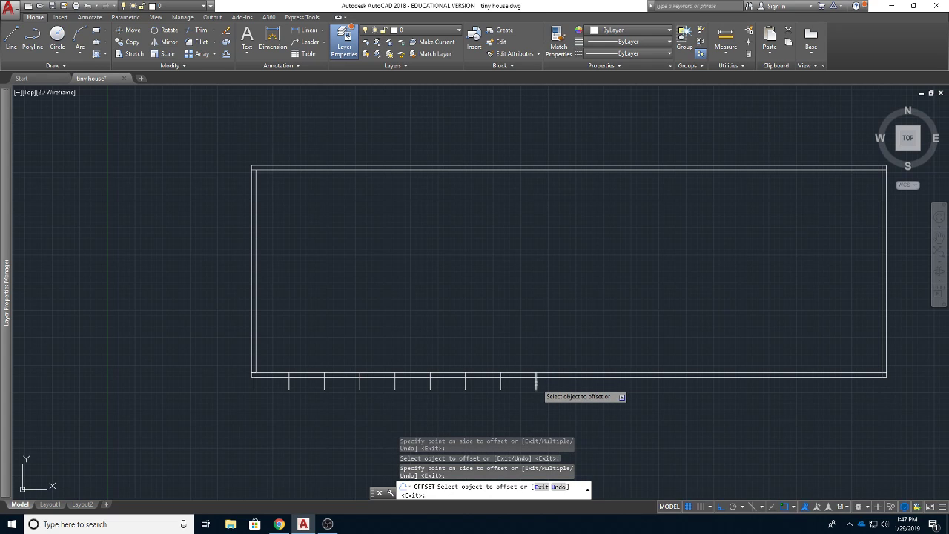
left_click(536, 383)
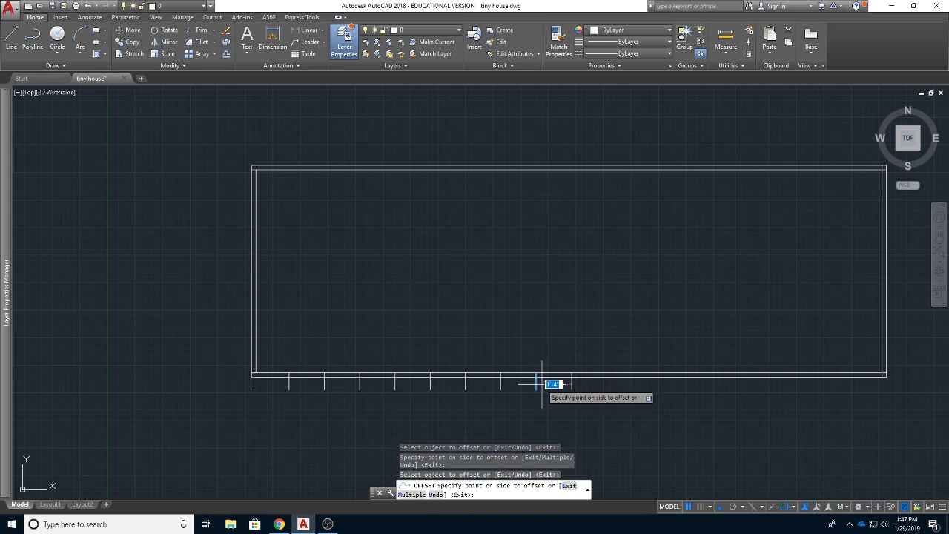
left_click(593, 386)
- Continue offsetting the newest tick 16 inches right until reaching the rectangle's right end
left_click(572, 383)
left_click(606, 384)
left_click(607, 383)
left_click(644, 386)
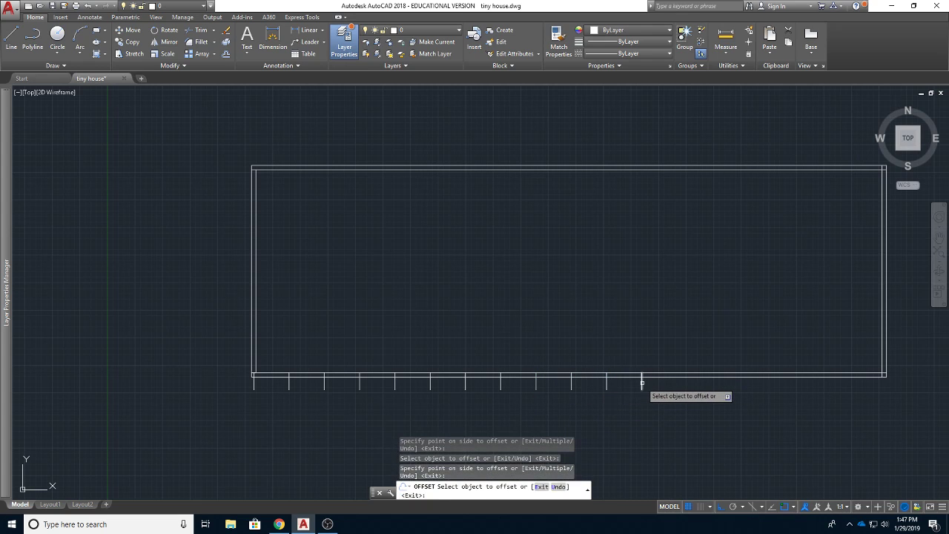
left_click(640, 383)
left_click(671, 385)
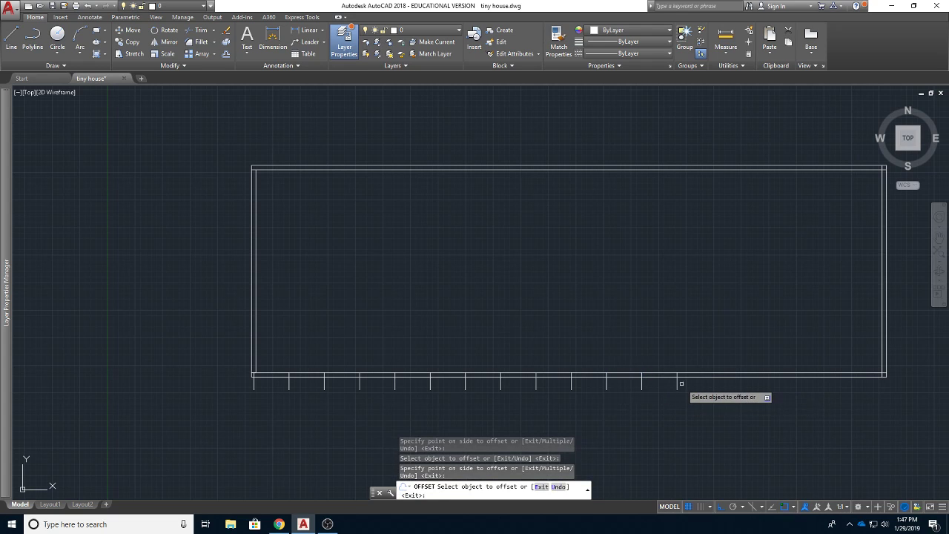
left_click(677, 383)
left_click(708, 385)
left_click(712, 385)
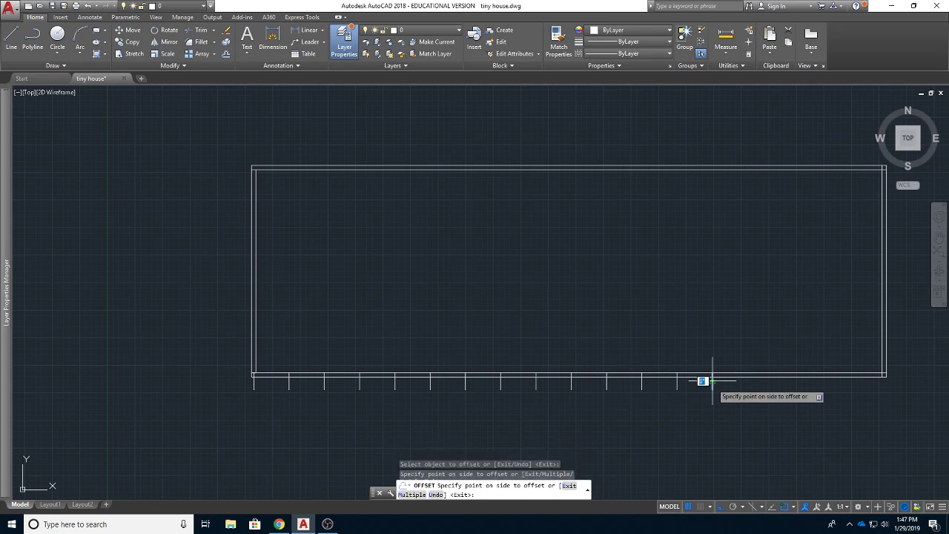
left_click(749, 385)
left_click(752, 384)
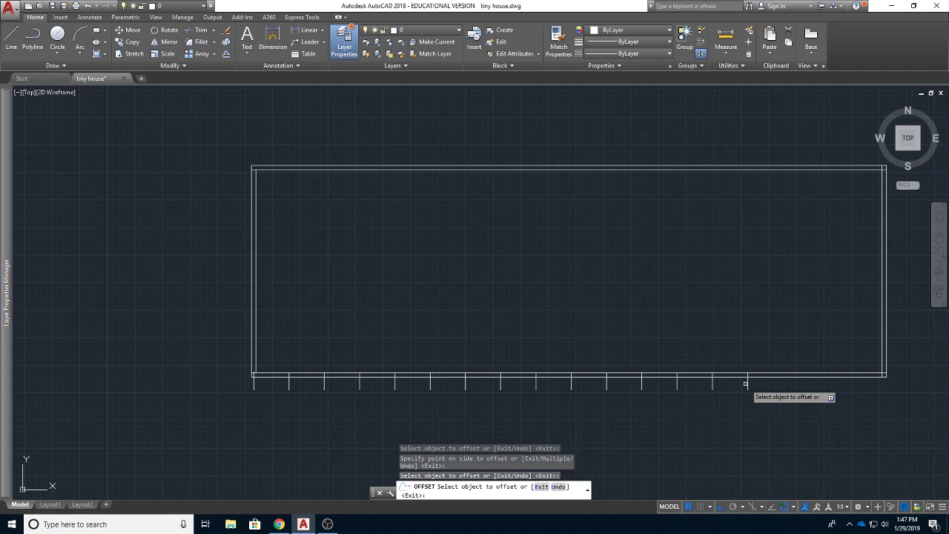
left_click(748, 384)
left_click(775, 384)
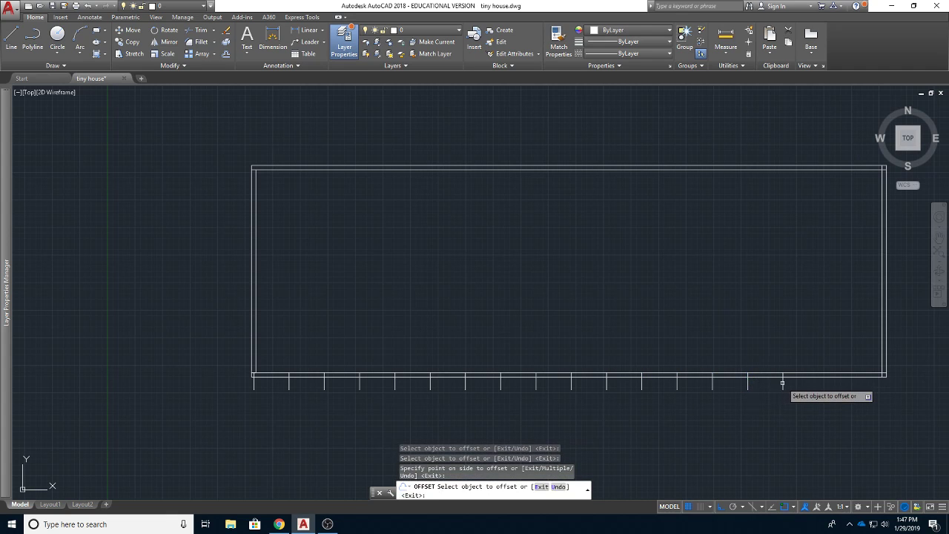
left_click(782, 383)
left_click(810, 385)
left_click(818, 384)
left_click(839, 384)
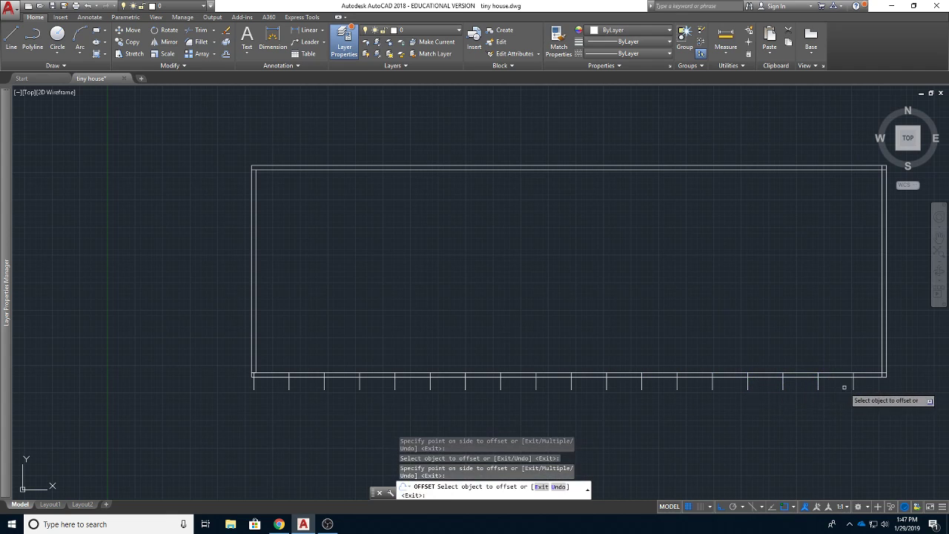
left_click(853, 385)
left_click(864, 387)
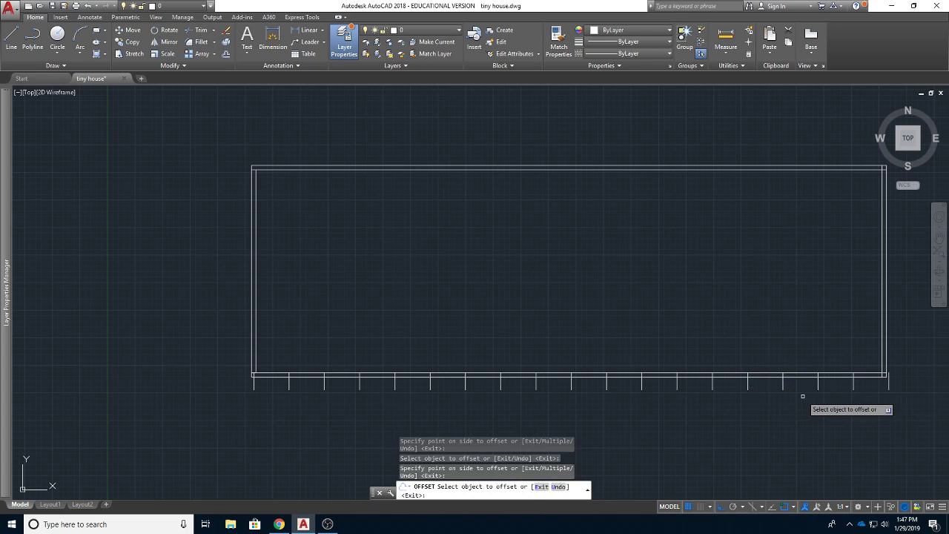
- Delete the extra tick beyond the right wall and pan to show the whole rectangle
key("Escape")
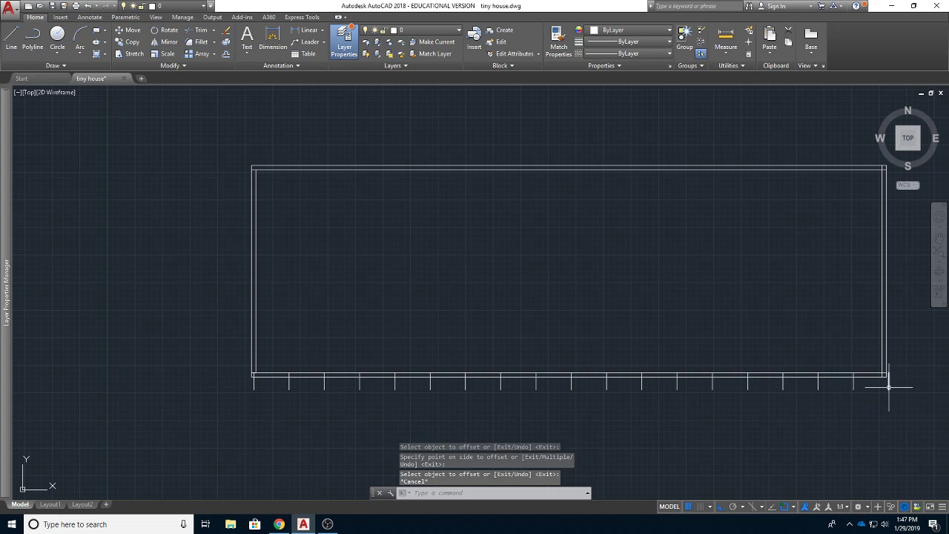
left_click(888, 387)
key("Delete")
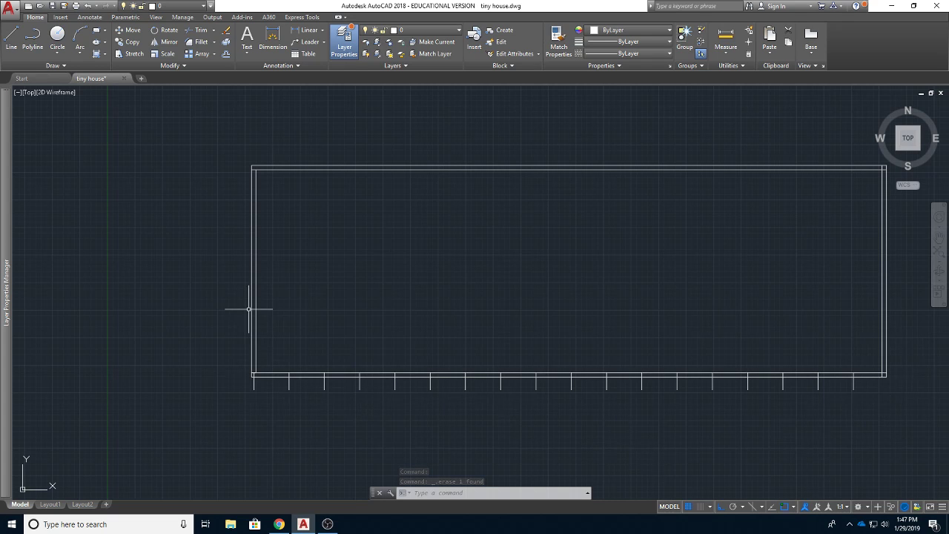
scroll(271, 379, "up", 2)
scroll(355, 316, "down", 2)
mouse_move(346, 318)
middle_mouse_down()
mouse_move(252, 339)
mouse_move(251, 360)
middle_mouse_up()
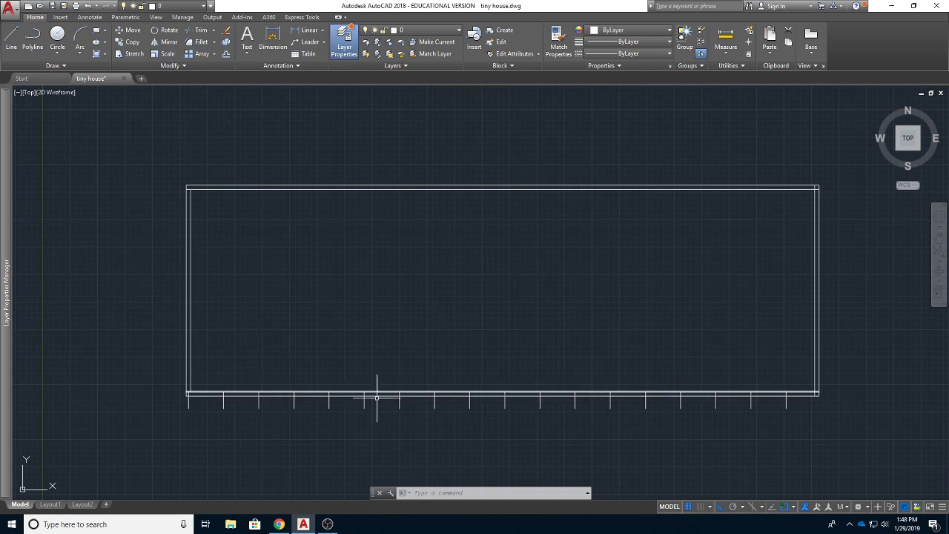
- Copy the left wall's two lines from the corner onto the first five 16-inch ticks
left_click(132, 43)
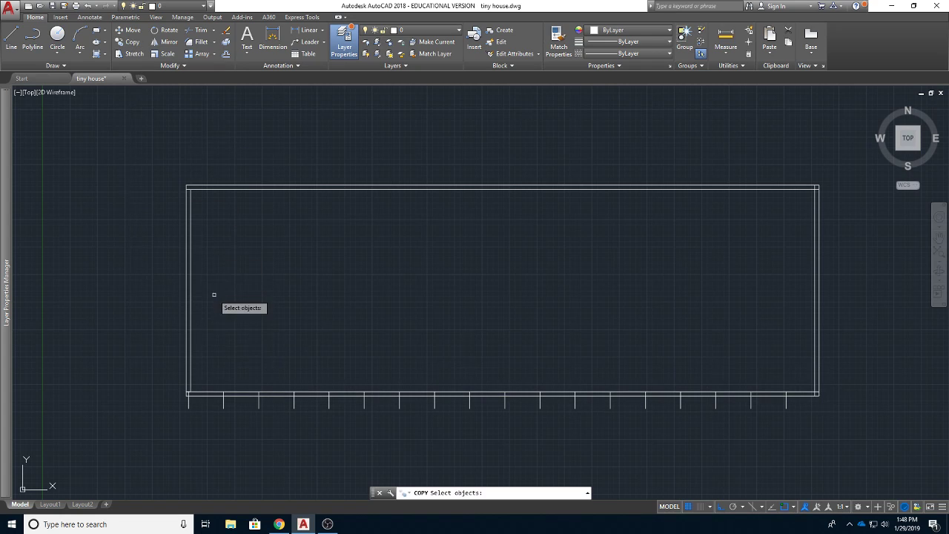
left_click(190, 327)
left_click(187, 331)
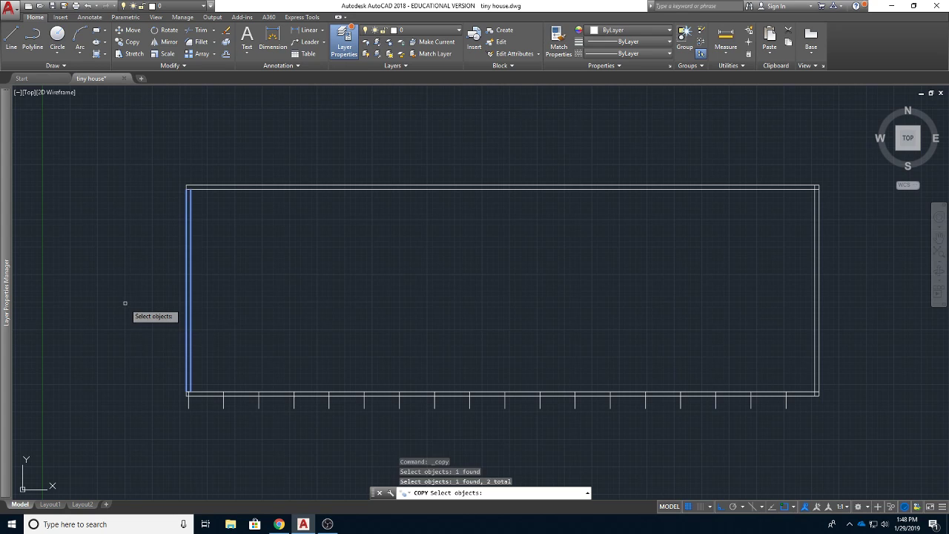
key("Return")
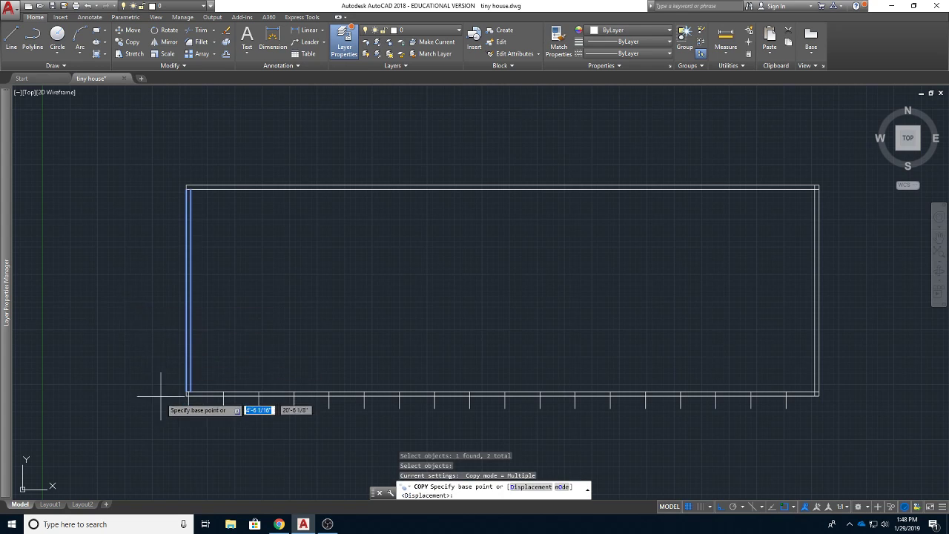
scroll(171, 406, "up", 2)
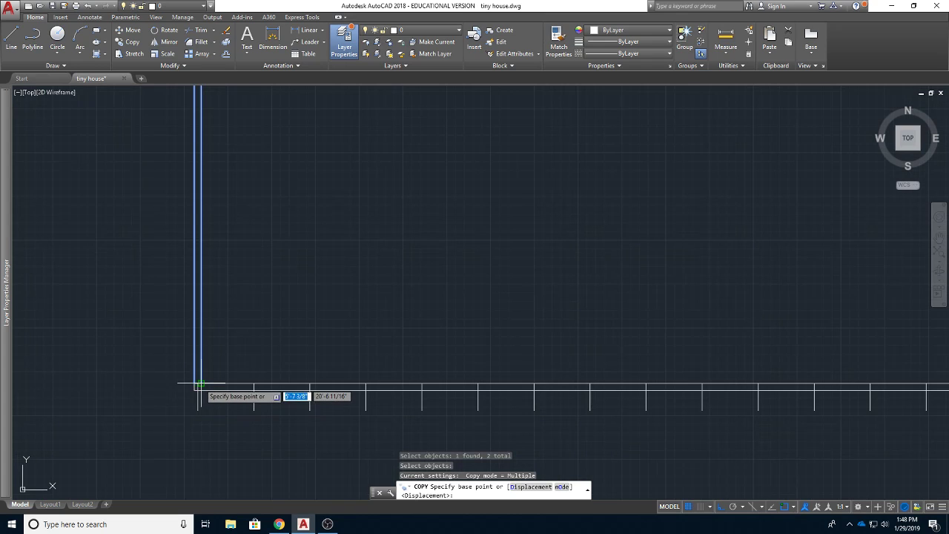
left_click(197, 383)
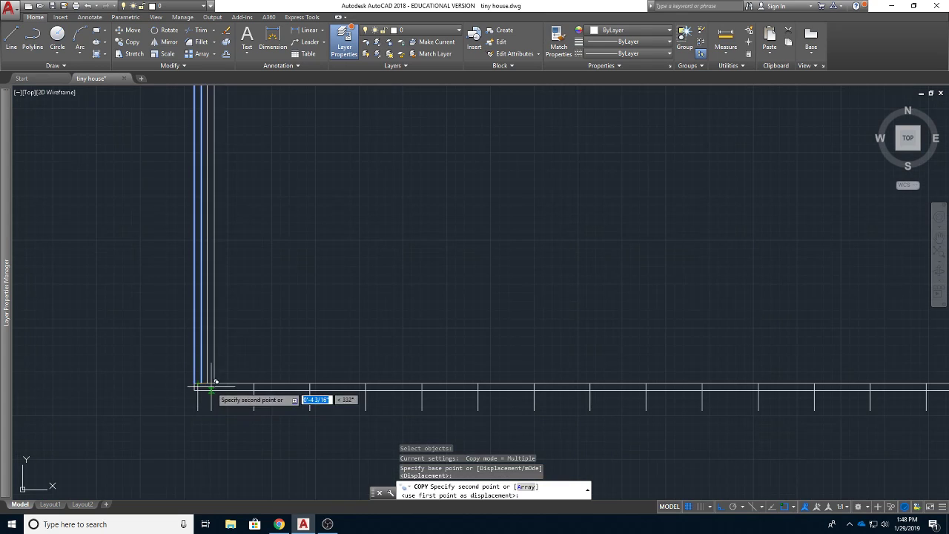
left_click(254, 383)
left_click(310, 382)
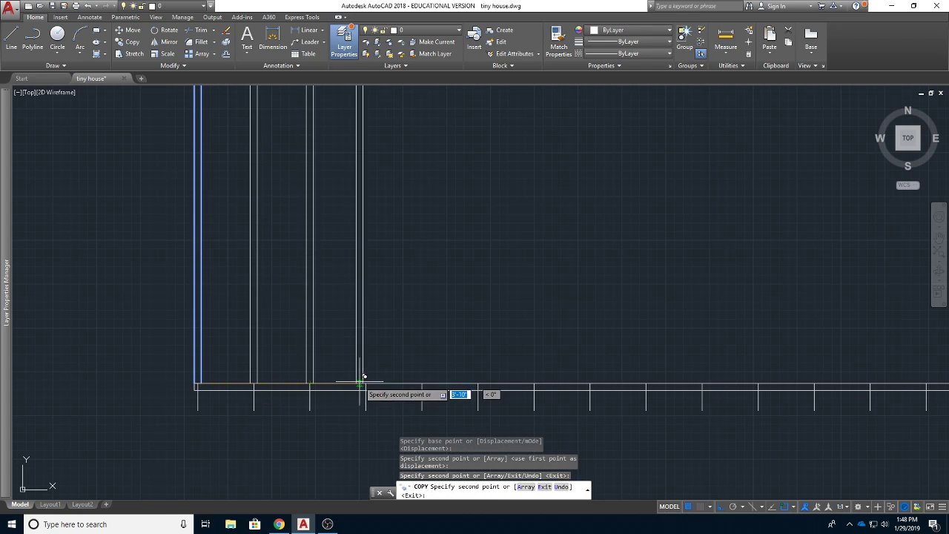
left_click(366, 382)
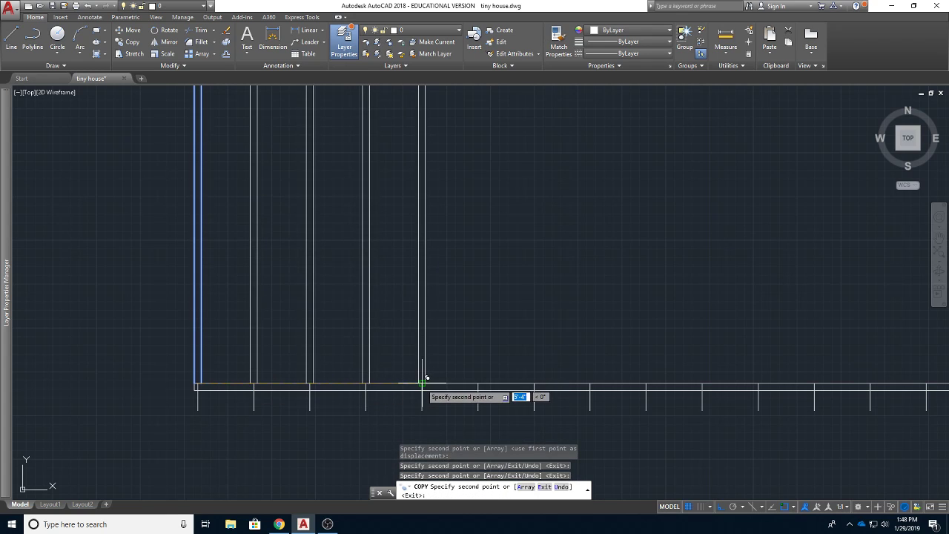
left_click(422, 383)
left_click(478, 383)
- Place stud copies at the remaining ticks, including 14'-8", 16'-0" and 18'-8", to the right end
scroll(575, 339, "down", 3)
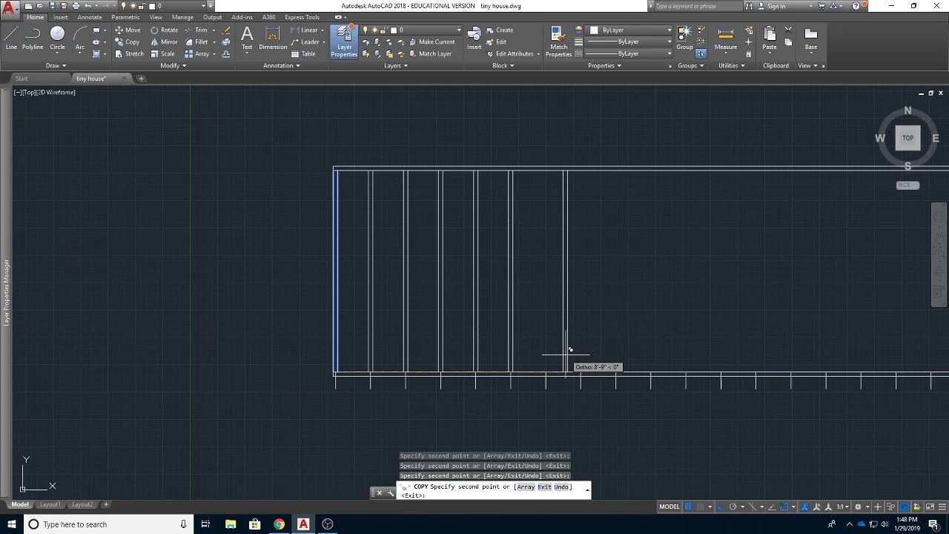
middle_click_drag(564, 354, 403, 394)
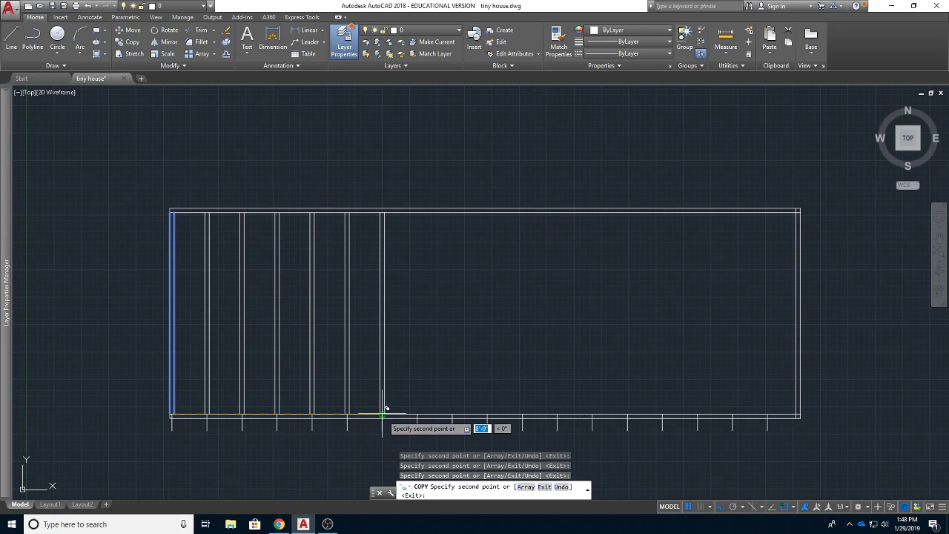
scroll(423, 408, "down", 4)
scroll(424, 409, "up", 6)
scroll(423, 409, "down", 2)
scroll(424, 408, "down", 2)
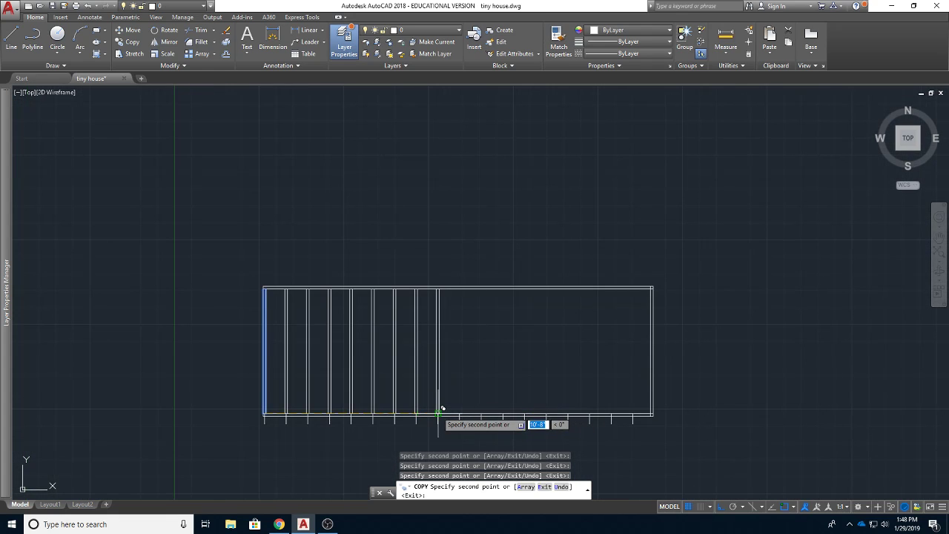
middle_click_drag(441, 408, 433, 365)
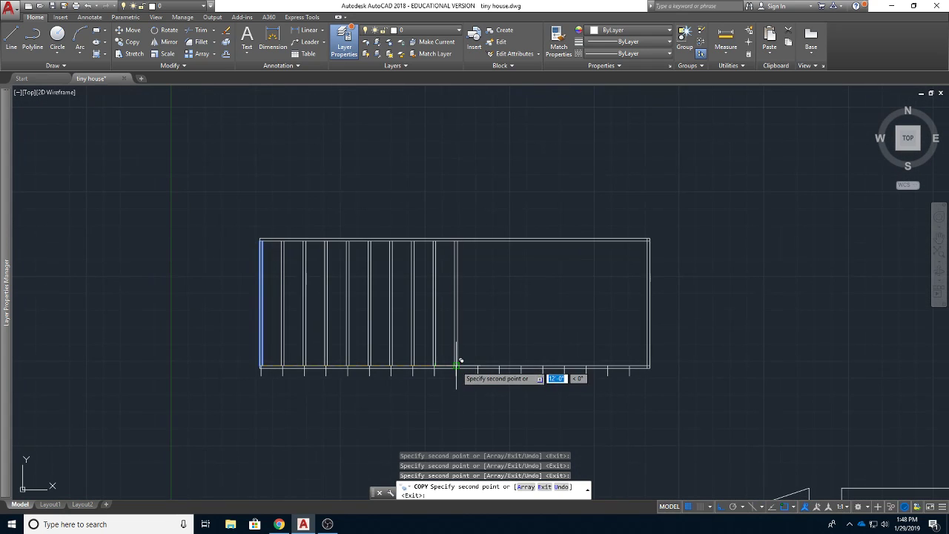
scroll(454, 363, "up", 5)
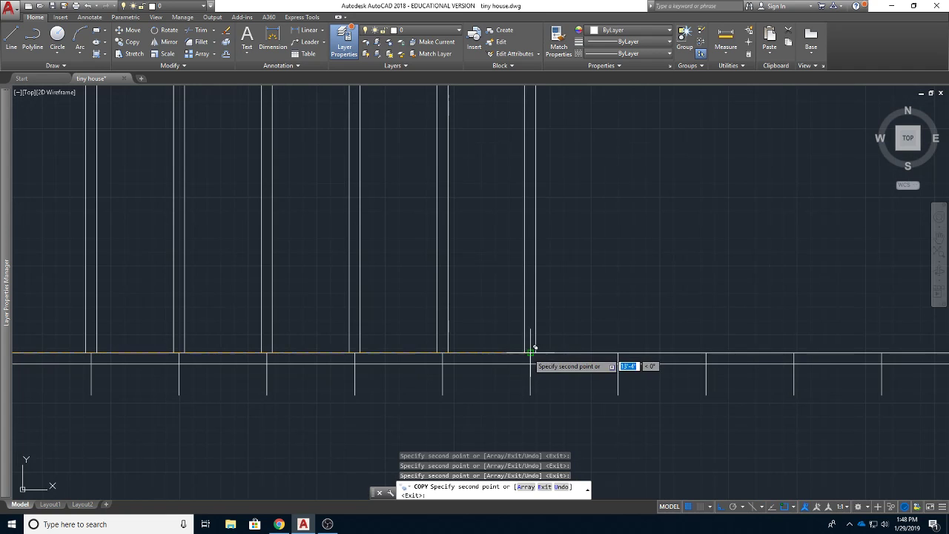
left_click(619, 352)
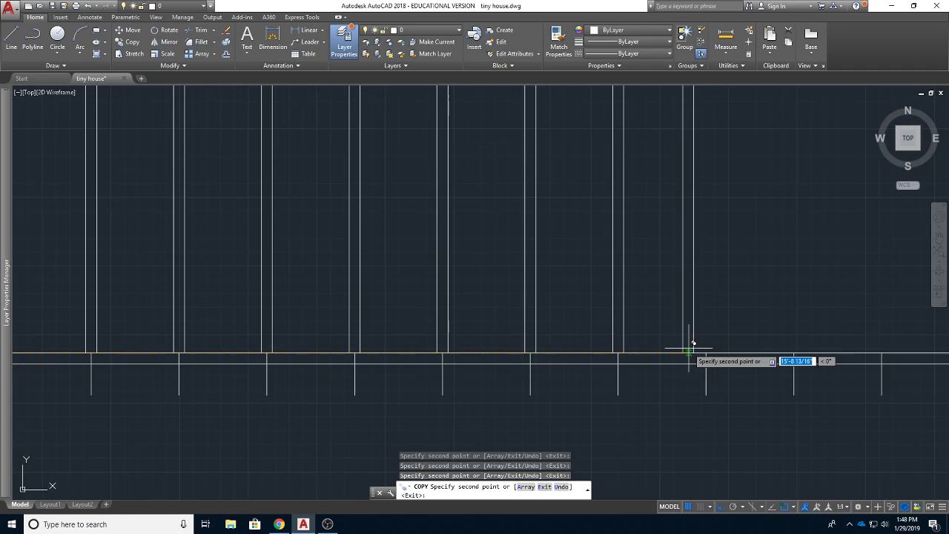
left_click(710, 349)
middle_click_drag(659, 435, 430, 484)
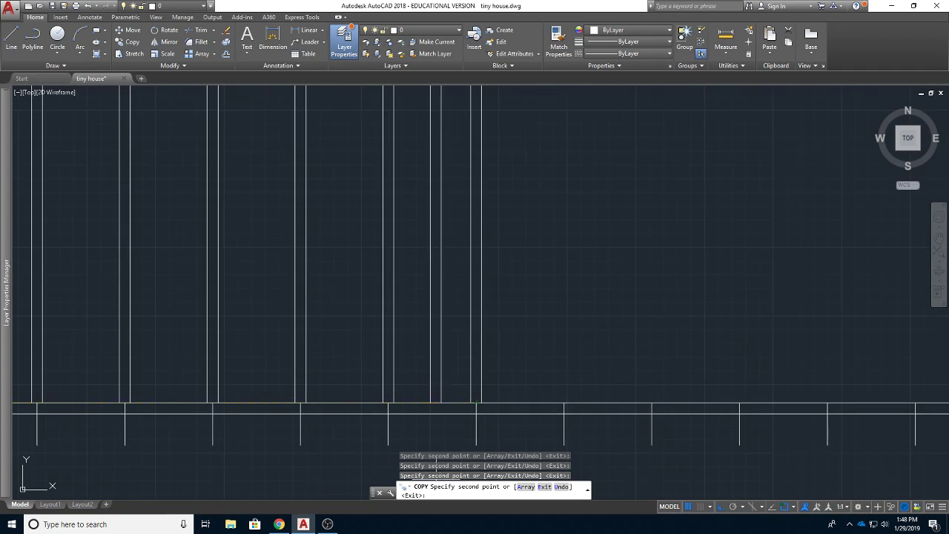
left_click(569, 393)
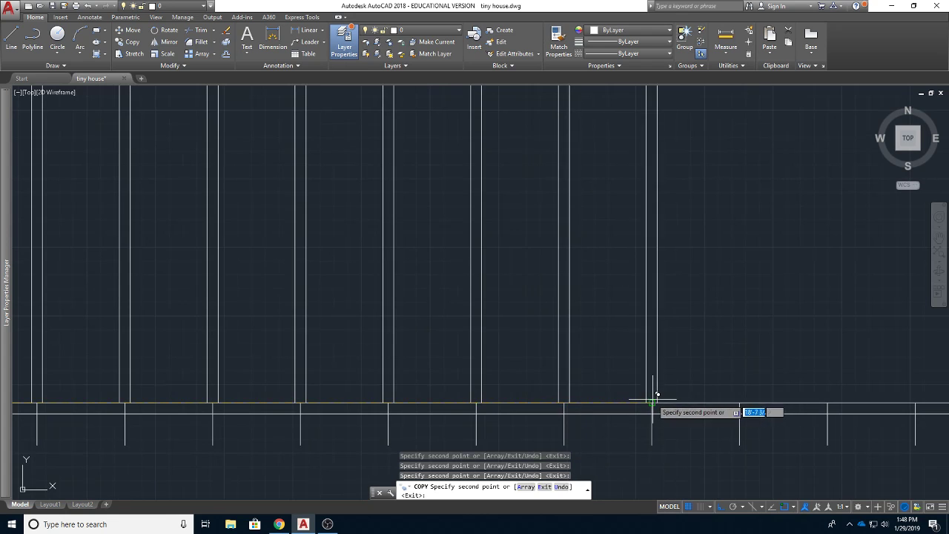
left_click(657, 395)
middle_click_drag(739, 392, 334, 375)
left_click(438, 363)
left_click(524, 363)
key("Escape")
scroll(22, 123, "down", 2)
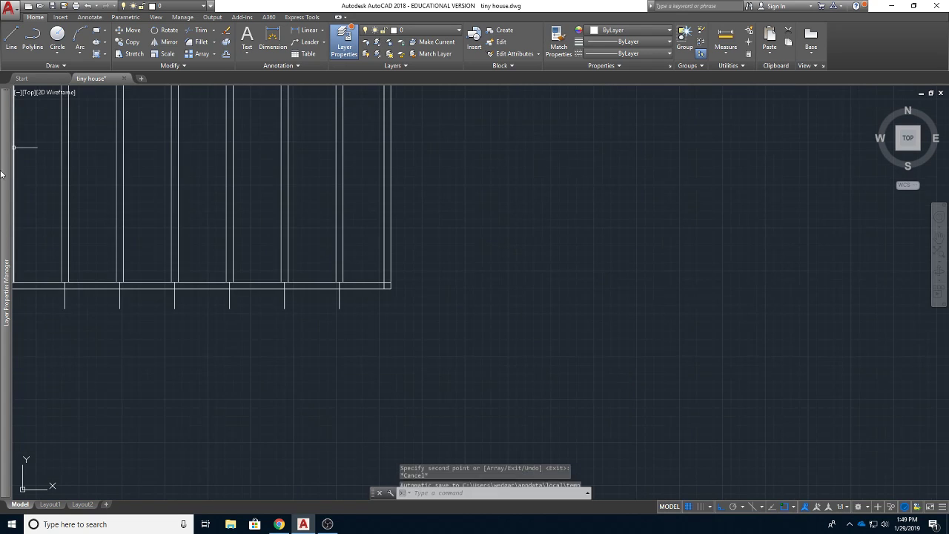
left_click(360, 196)
left_click(358, 250)
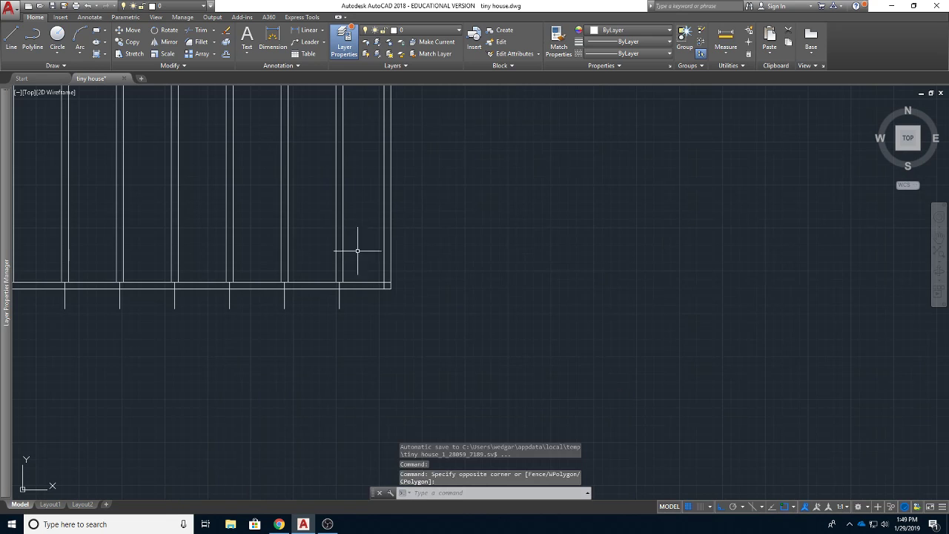
middle_click_drag(344, 264, 725, 318)
scroll(627, 322, "down", 3)
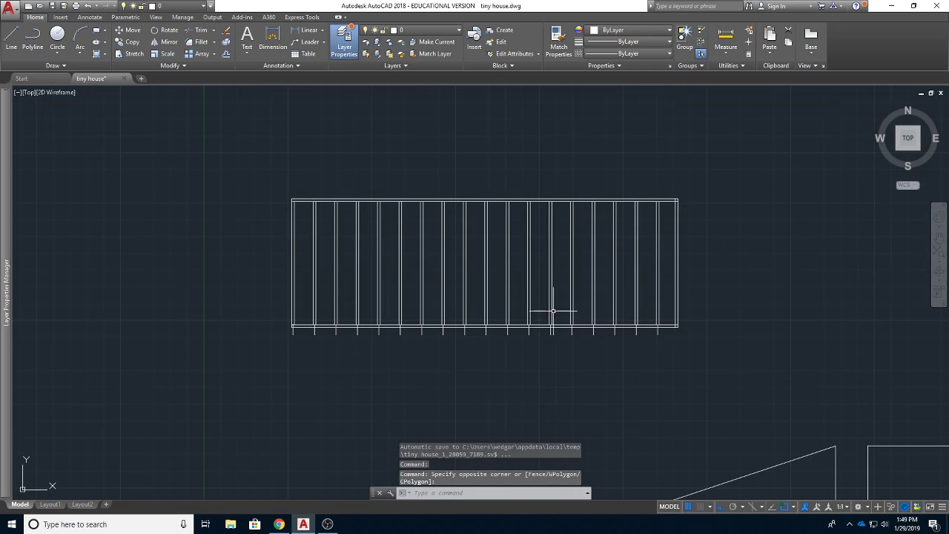
scroll(552, 310, "up", 2)
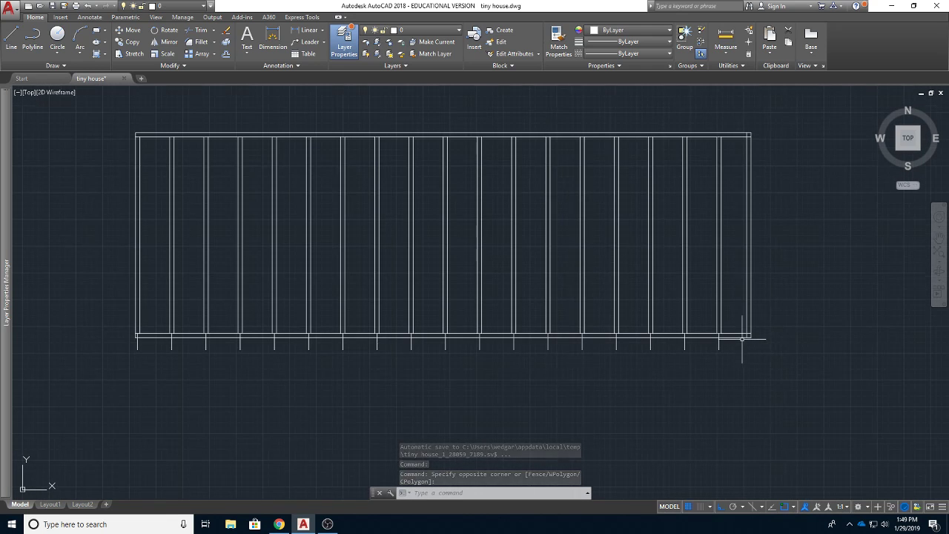
scroll(741, 339, "up", 2)
middle_click_drag(737, 314, 534, 274)
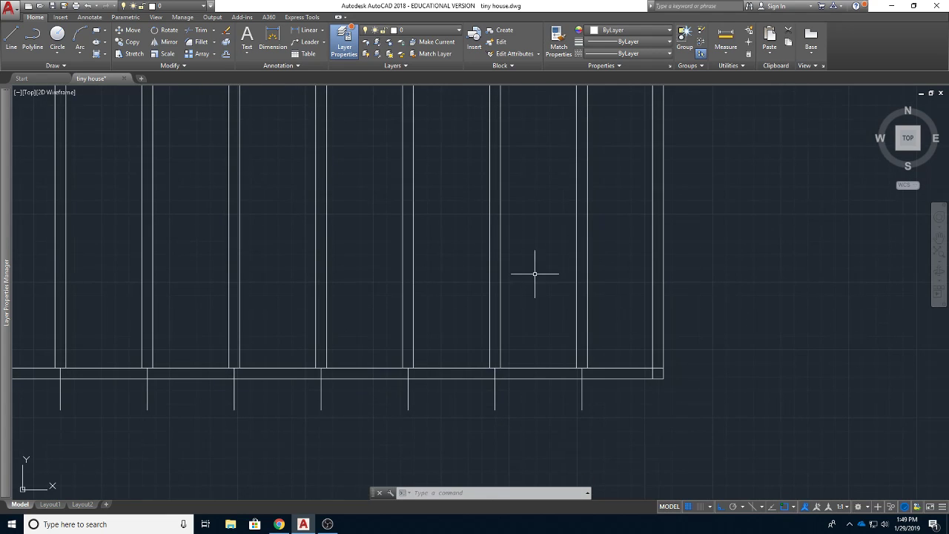
left_click(195, 30)
left_click(710, 339)
left_click(648, 414)
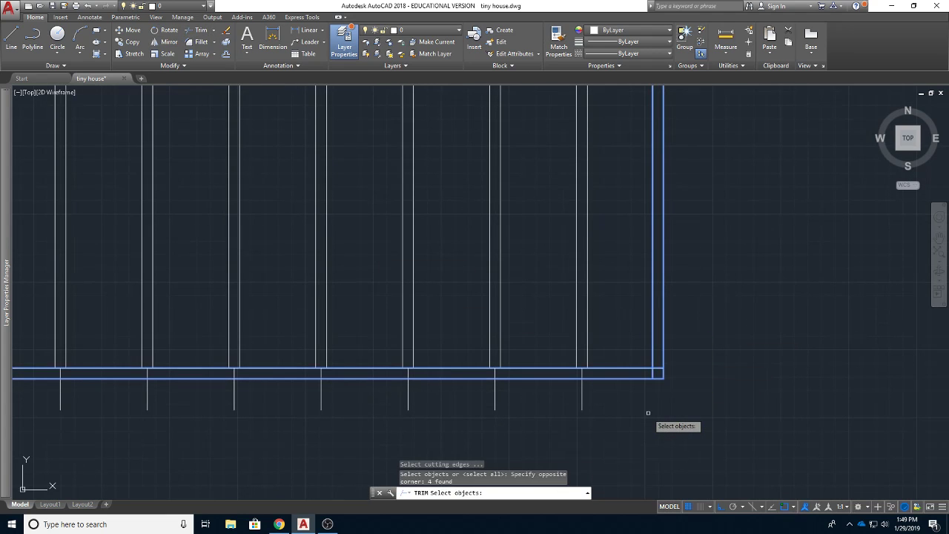
key("Return")
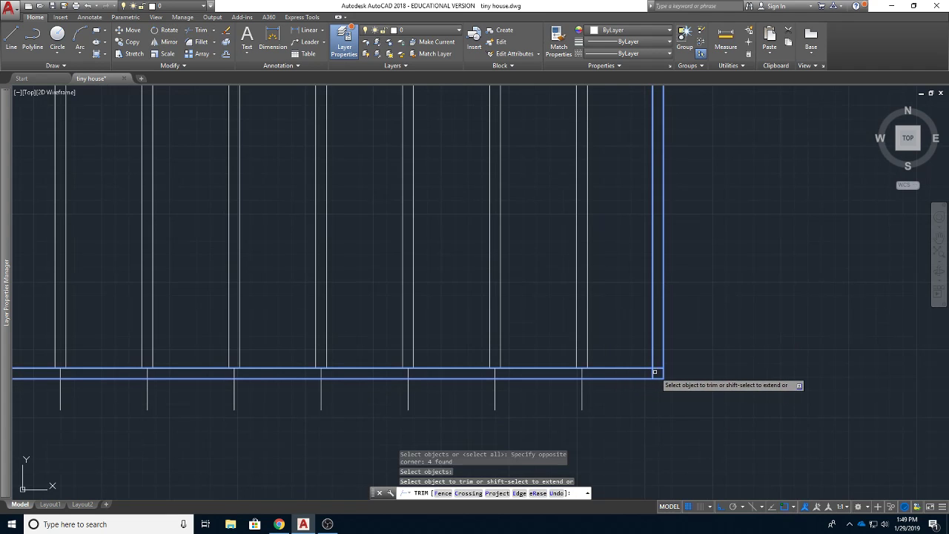
left_click(655, 372)
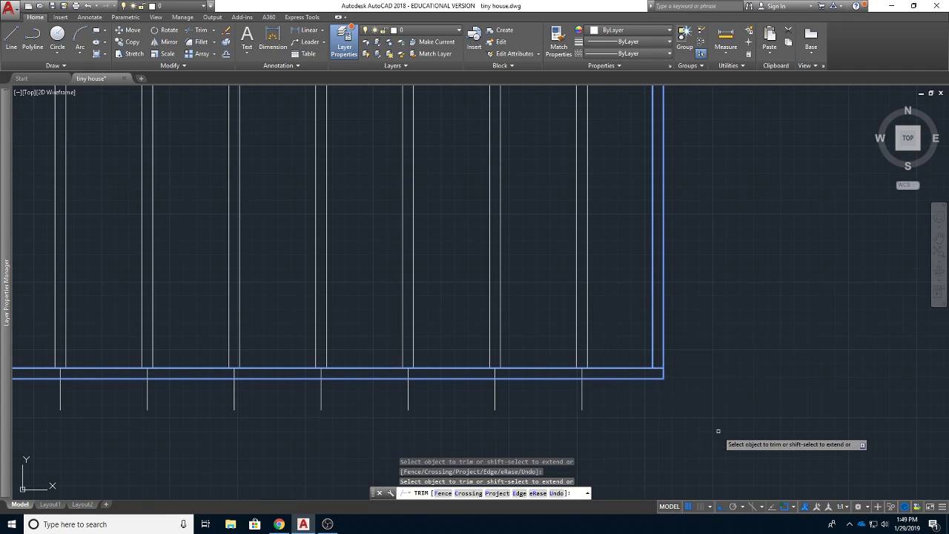
key("Escape")
scroll(697, 348, "down", 2)
middle_click_drag(682, 321, 636, 202)
scroll(636, 202, "up", 5)
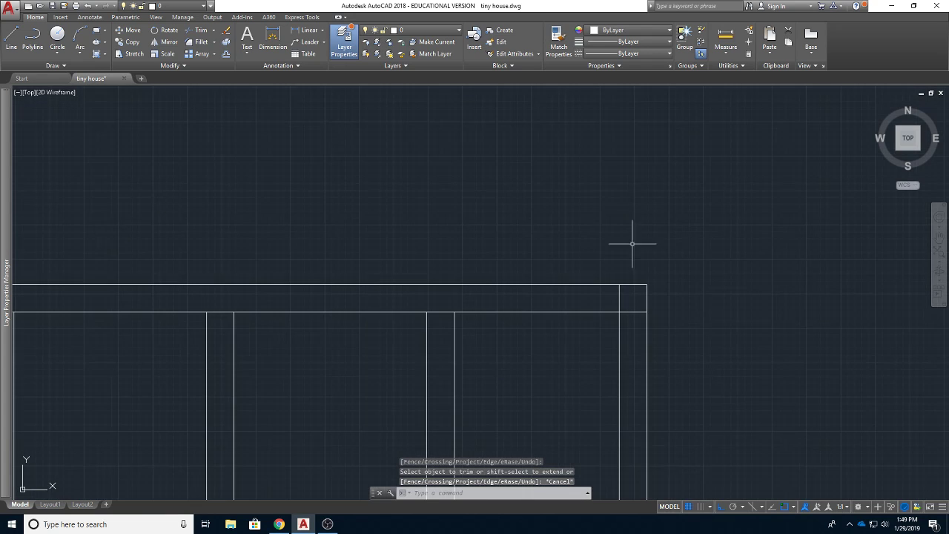
- Move the right-end stud's top grip onto the inner top wall line, then view the whole frame
left_click(619, 296)
left_click(619, 284)
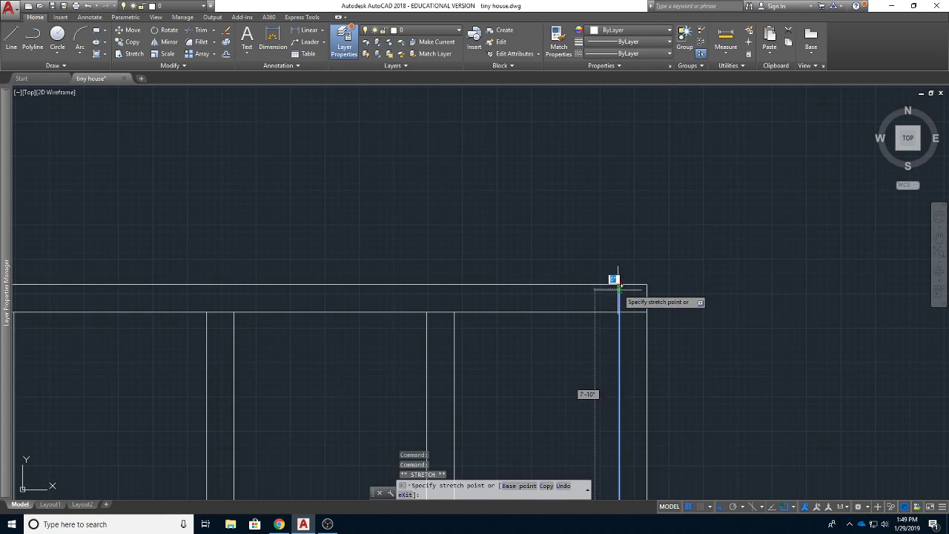
left_click(619, 311)
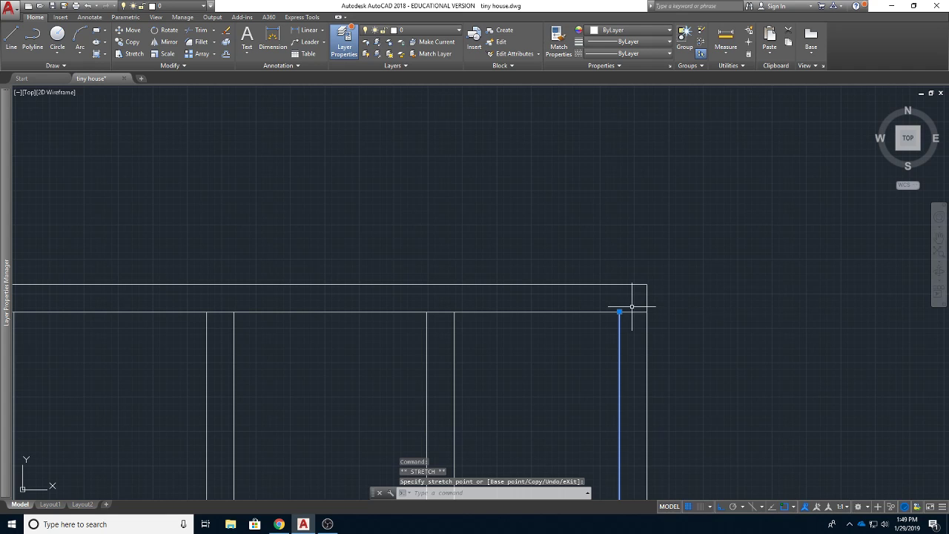
key("Escape")
scroll(570, 354, "down", 5)
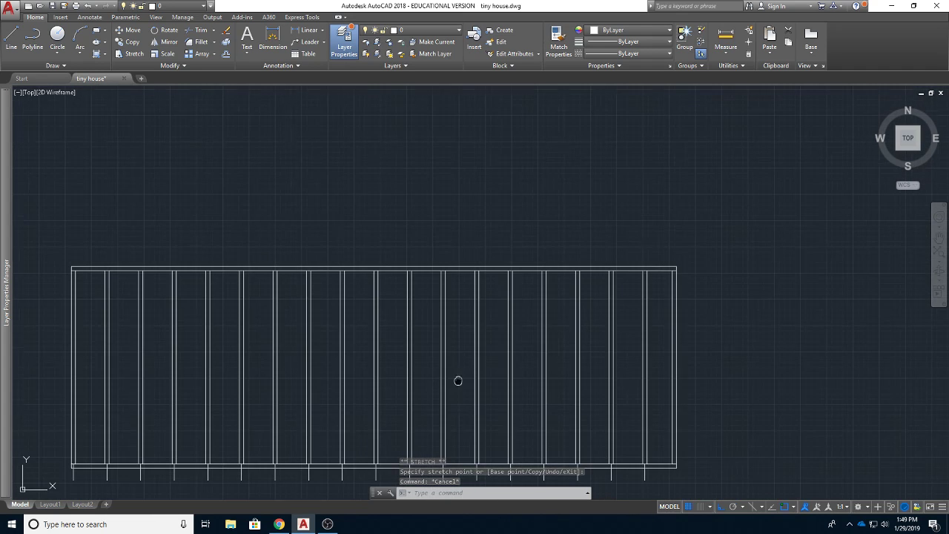
middle_click_drag(459, 381, 531, 288)
scroll(462, 381, "up", 2)
scroll(439, 393, "down", 2)
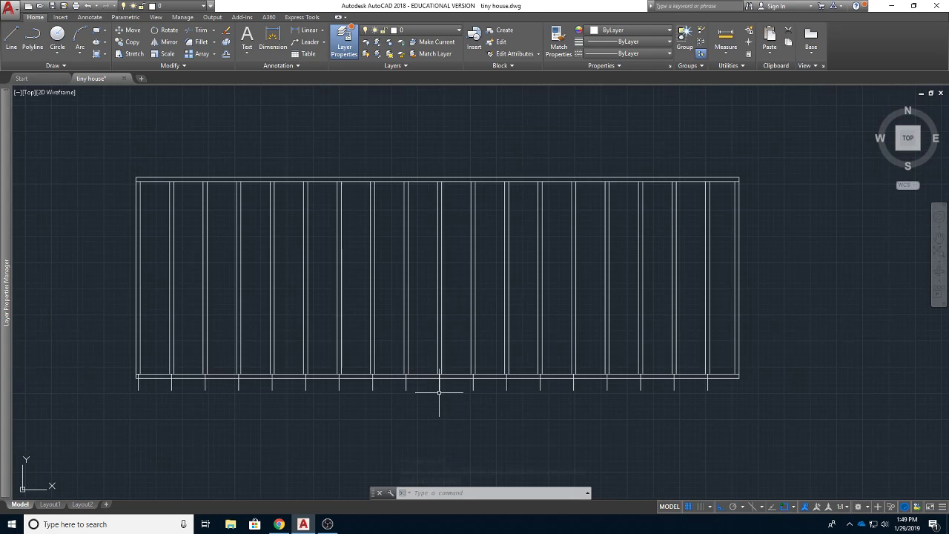
- Erase all 18 guide ticks under the bottom wall with a crossing window and recentre the frame
left_click(727, 383)
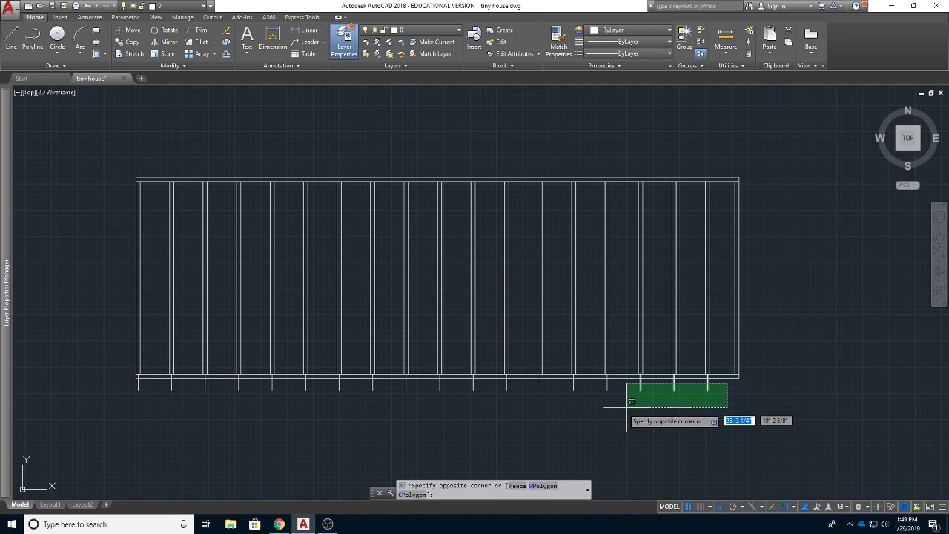
left_click(126, 432)
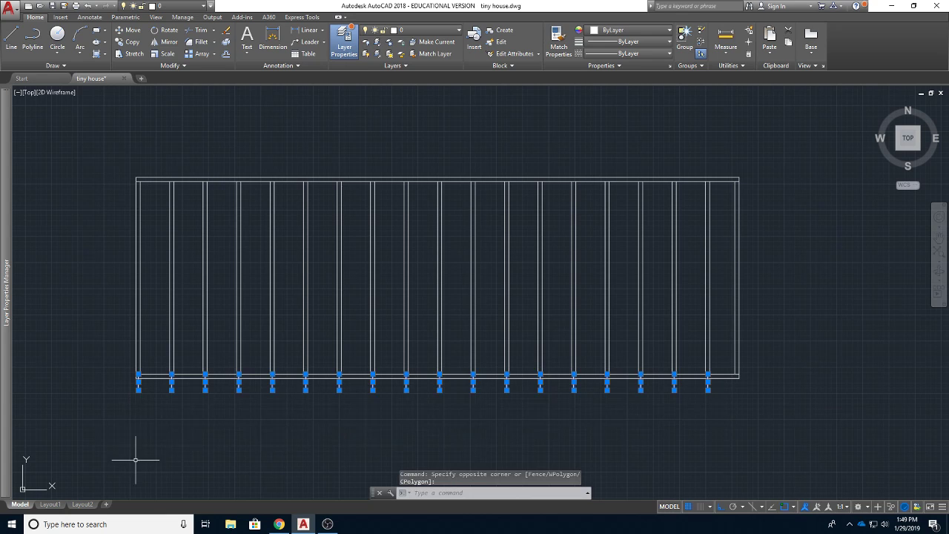
key("Delete")
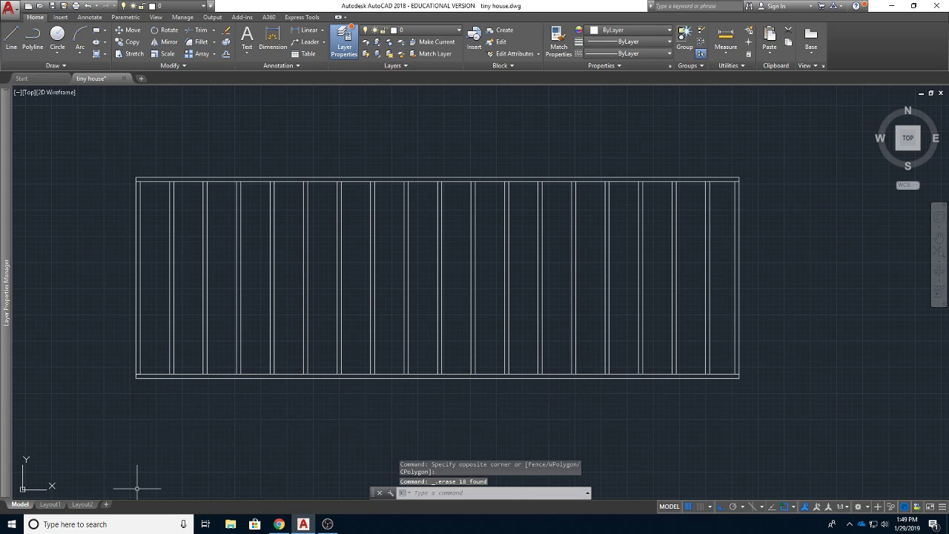
scroll(333, 416, "down", 2)
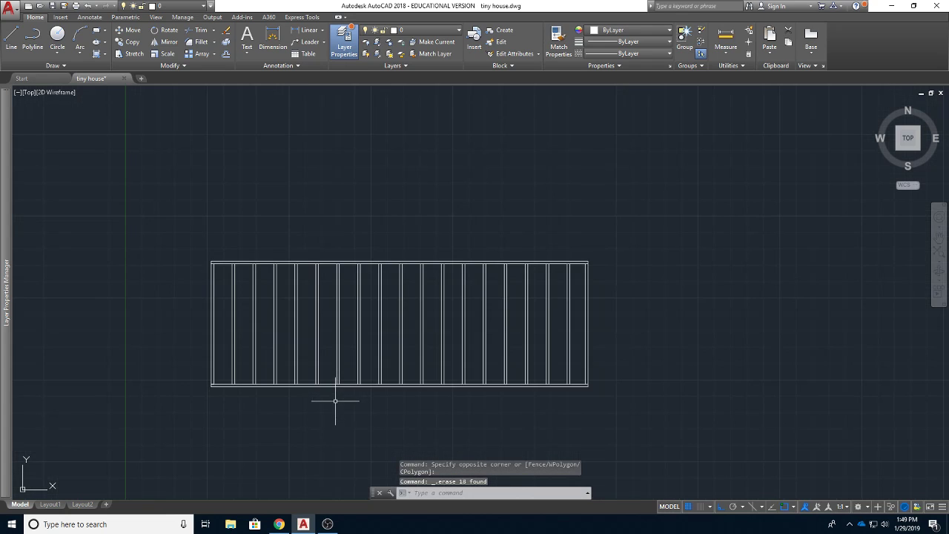
scroll(323, 402, "up", 2)
mouse_move(312, 398)
middle_mouse_down()
mouse_move(290, 425)
mouse_move(293, 418)
middle_mouse_up()
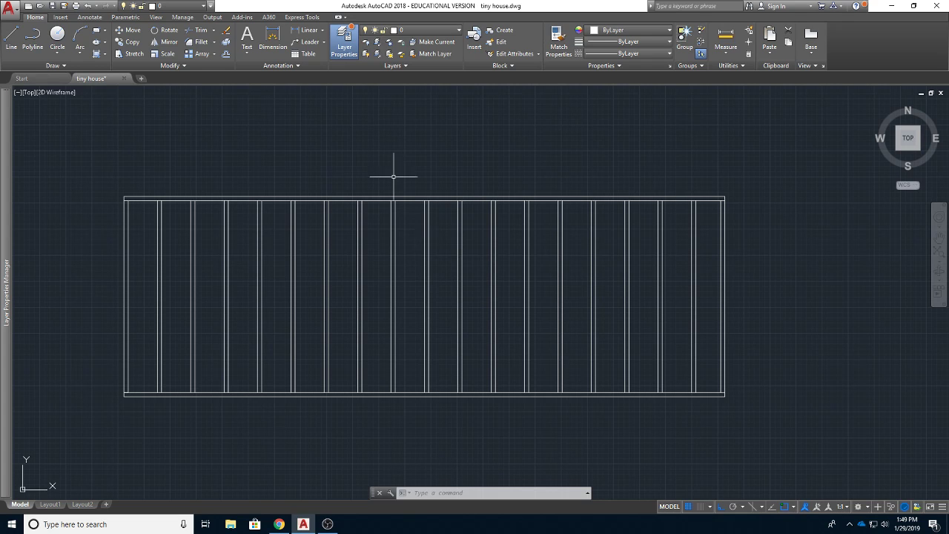
scroll(385, 378, "down", 2)
scroll(378, 407, "up", 2)
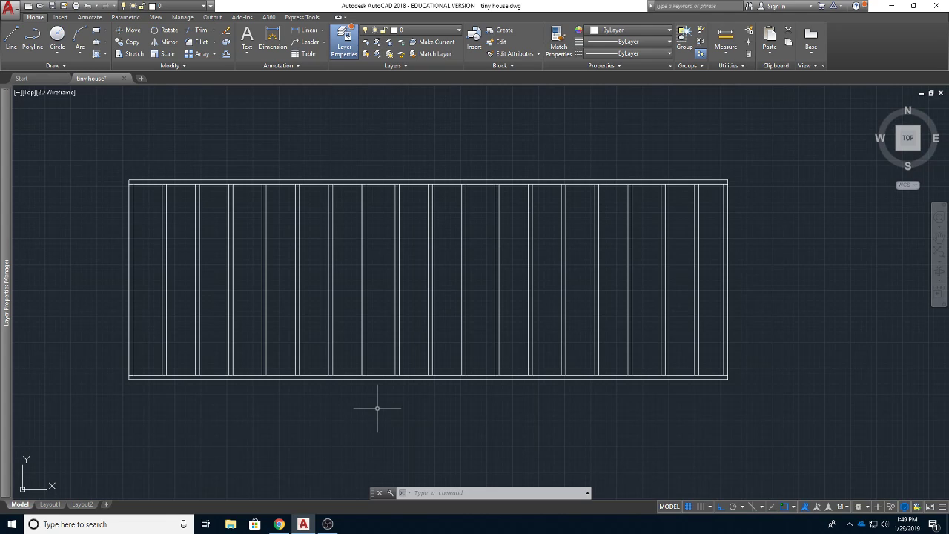